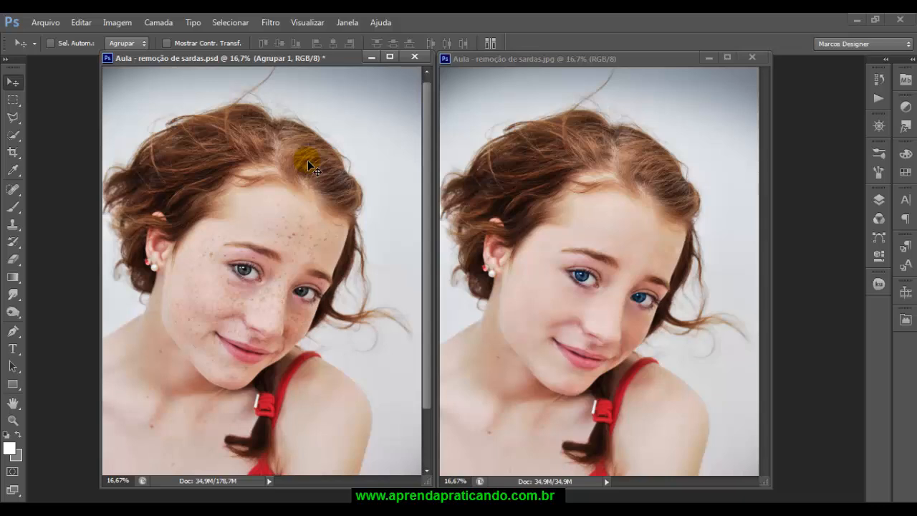
Step: Compare the freckled portrait in the PSD with the retouched JPG, both enlarged to 25% and placed side by side
{"action": "left_click", "coordinate": [262, 240]}
{"action": "key", "text": "ctrl+plus"}
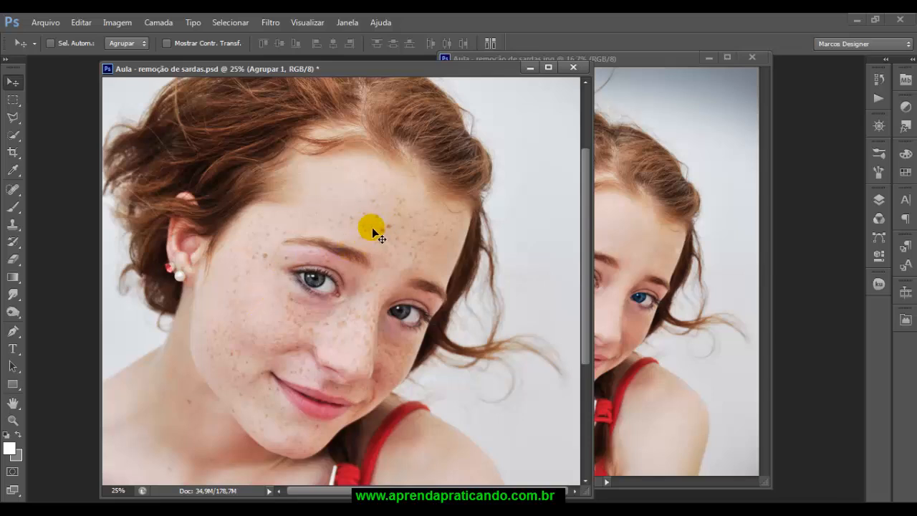
{"action": "left_click", "coordinate": [656, 244]}
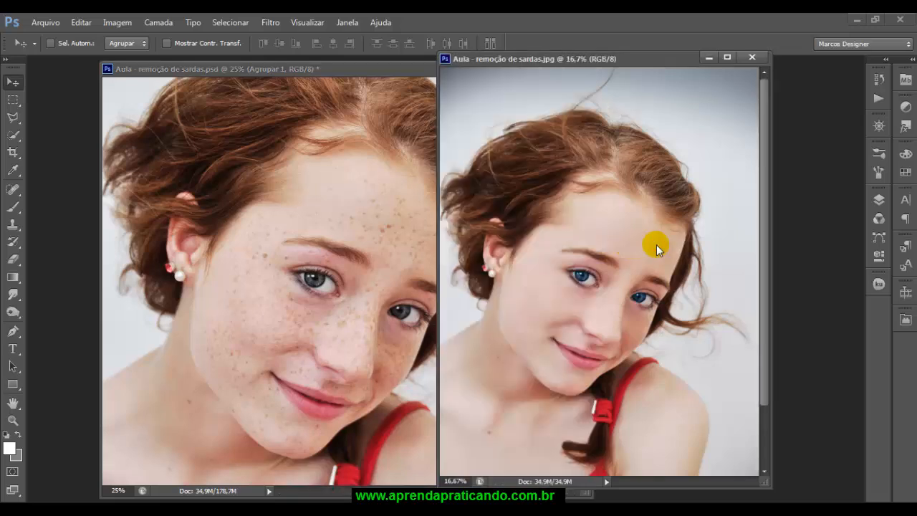
{"action": "key", "text": "ctrl+plus"}
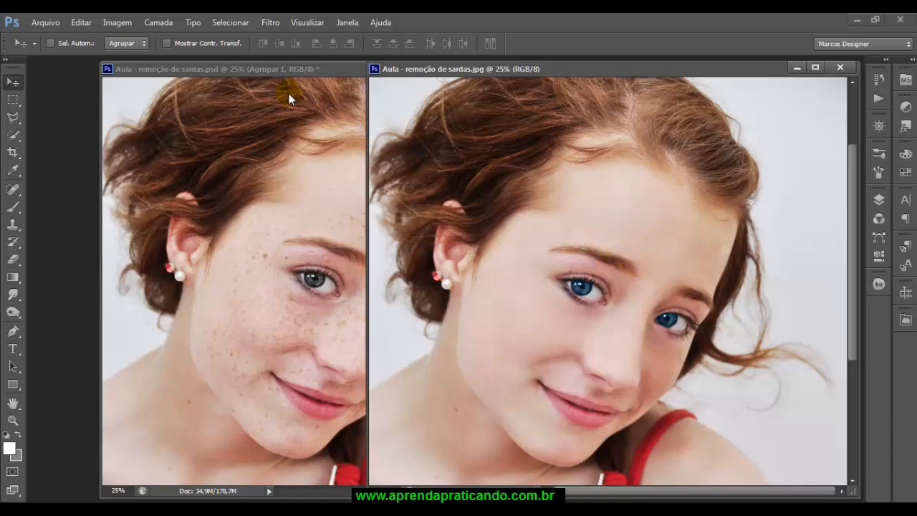
{"action": "left_click_drag", "start_coordinate": [277, 68], "coordinate": [230, 69]}
{"action": "left_click", "coordinate": [573, 72]}
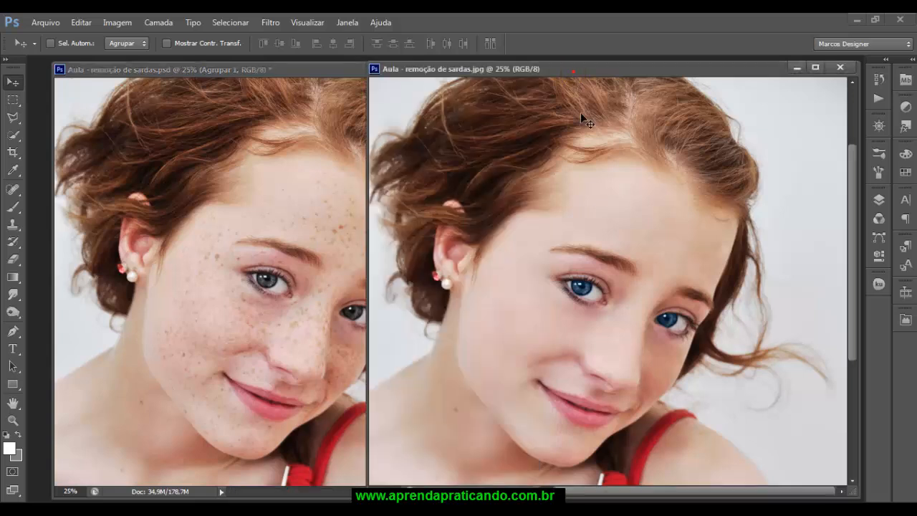
{"action": "left_click_drag", "start_coordinate": [590, 290], "coordinate": [532, 329]}
{"action": "left_click", "coordinate": [270, 287]}
{"action": "left_click_drag", "start_coordinate": [271, 287], "coordinate": [298, 264]}
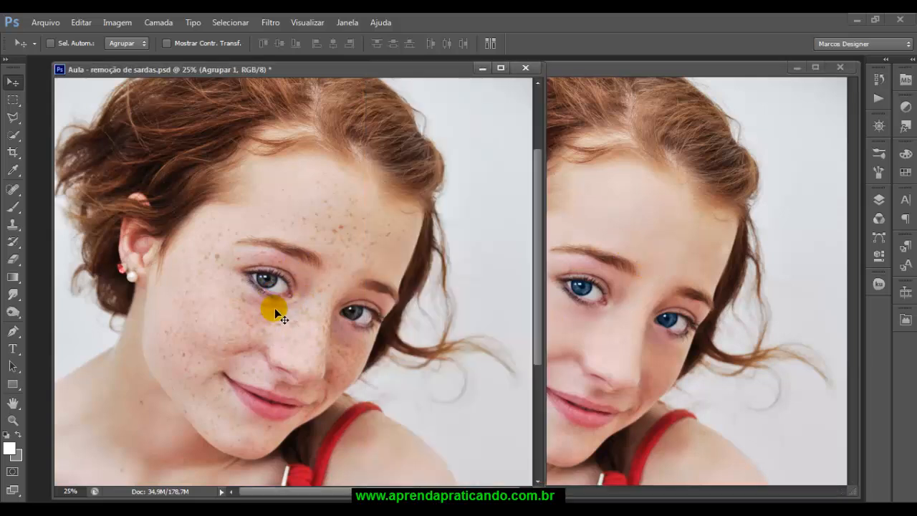
{"action": "left_click", "coordinate": [669, 219]}
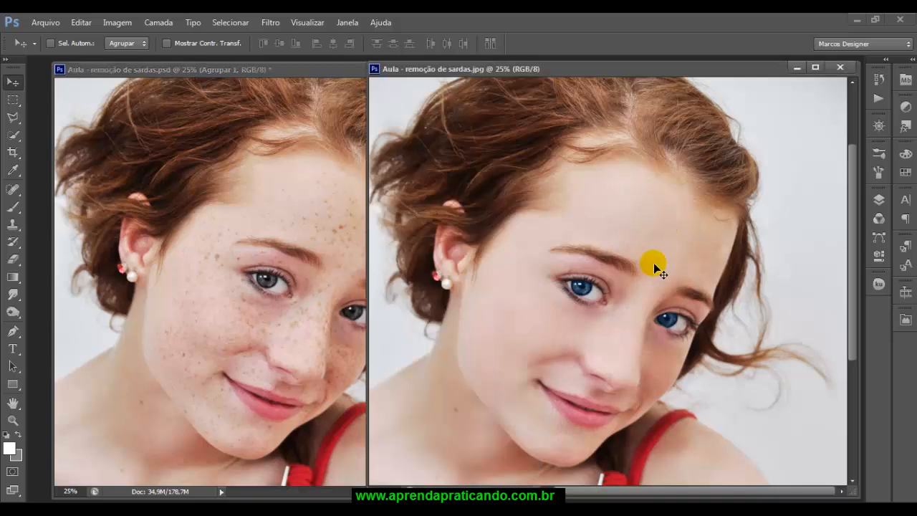
Step: Dock the floating windows of the retouched JPG and the freckled PSD as tabbed documents
{"action": "left_click_drag", "start_coordinate": [609, 68], "coordinate": [616, 58]}
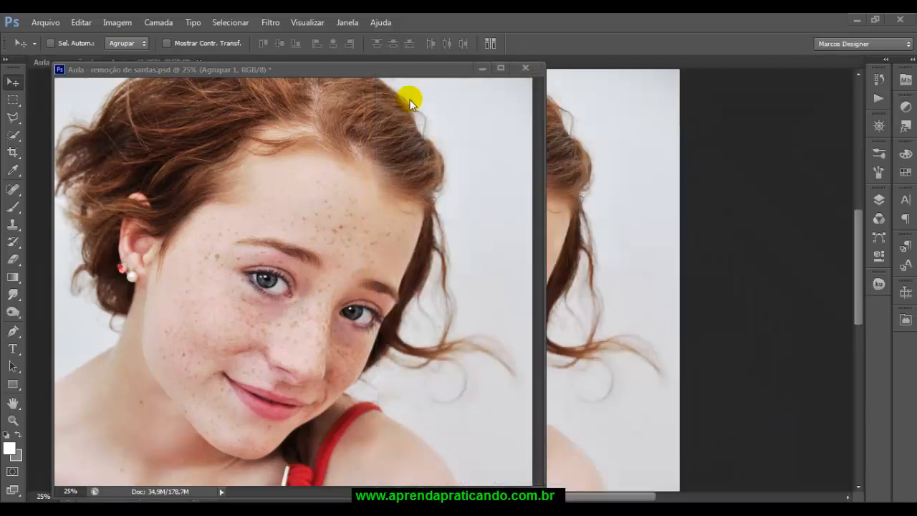
{"action": "left_click", "coordinate": [343, 74]}
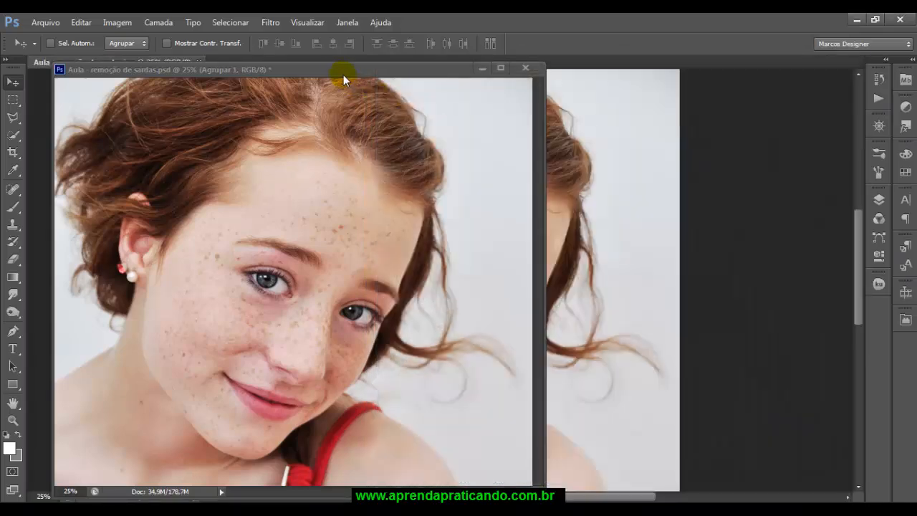
{"action": "left_click_drag", "start_coordinate": [343, 75], "coordinate": [357, 63]}
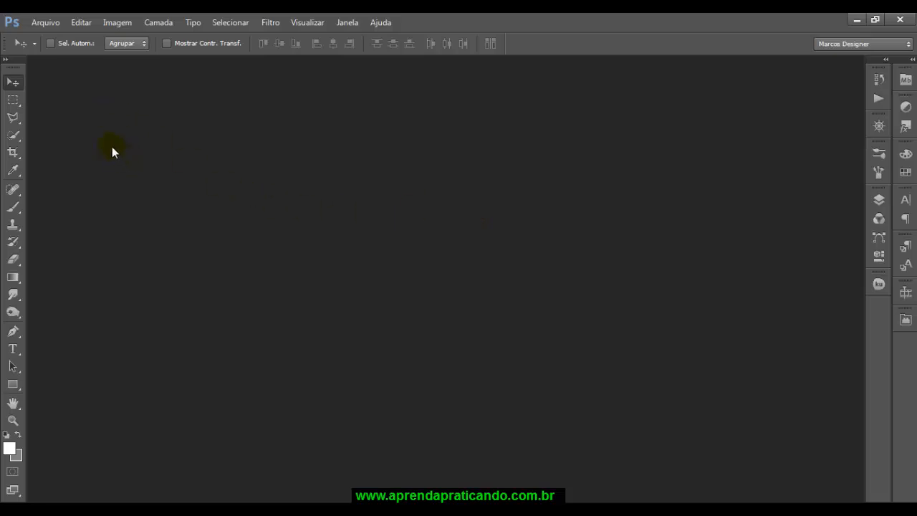
Step: Open the sardas image from the Aula 4 - remoção de sardas folder
{"action": "left_click", "coordinate": [42, 26]}
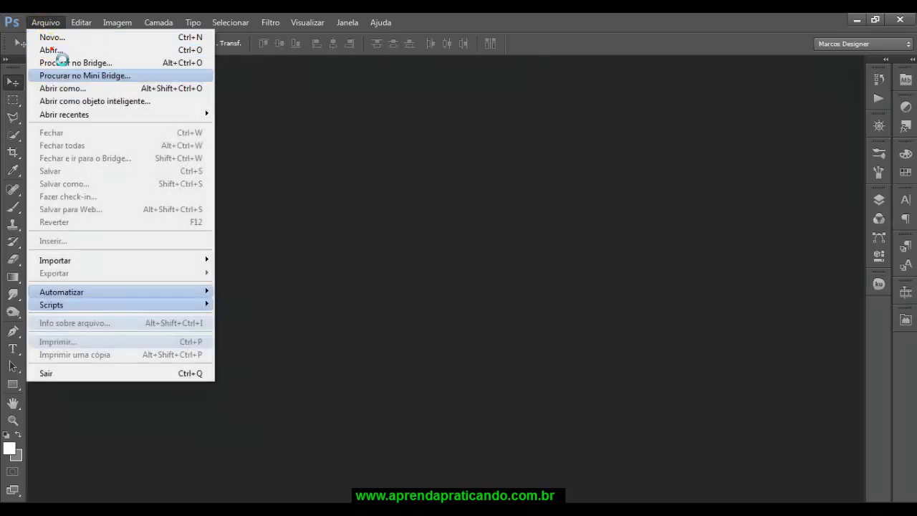
{"action": "left_click", "coordinate": [52, 50]}
{"action": "left_click", "coordinate": [451, 162]}
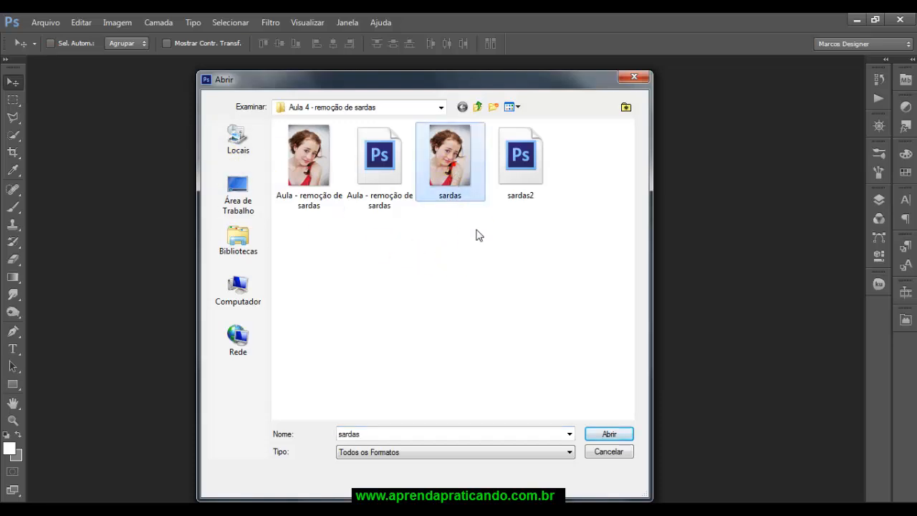
{"action": "left_click", "coordinate": [609, 434]}
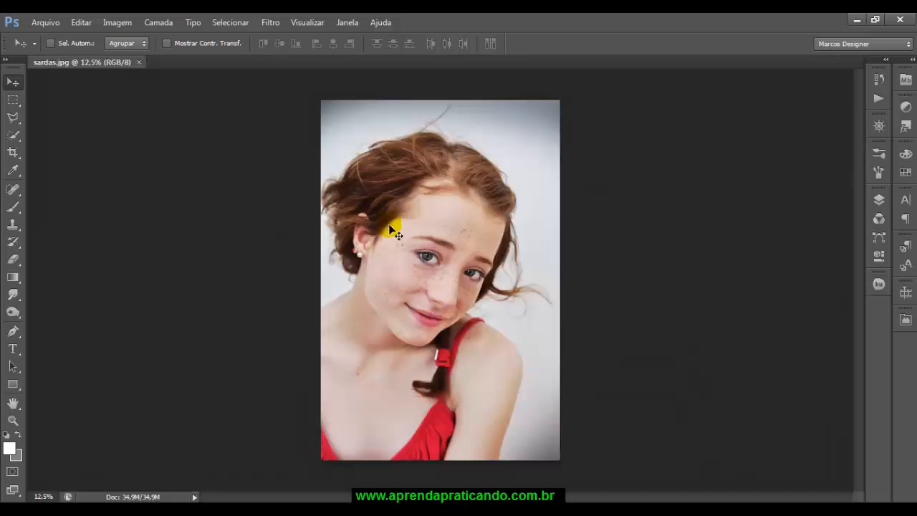
Step: Duplicate the Plano de Fundo layer within sardas.jpg and name the copy Retoque
{"action": "key", "text": "ctrl+plus"}
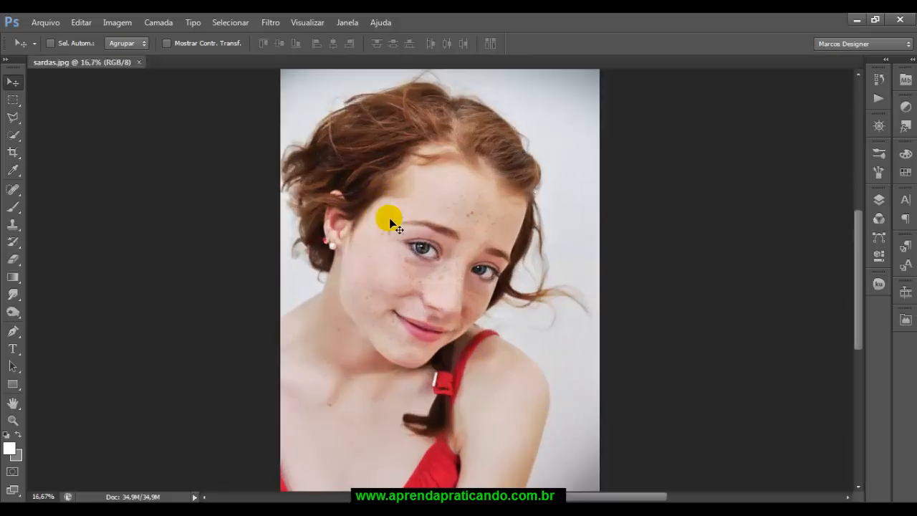
{"action": "left_click", "coordinate": [879, 200]}
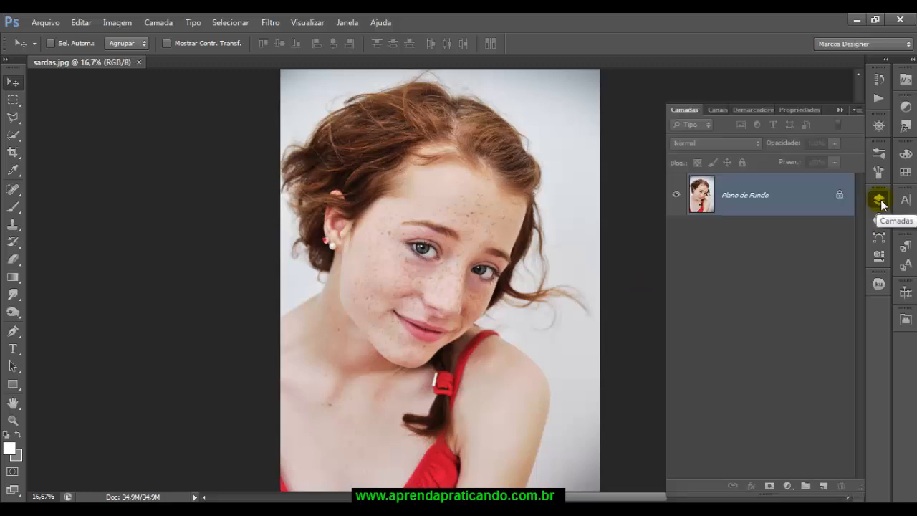
{"action": "left_click", "coordinate": [752, 198]}
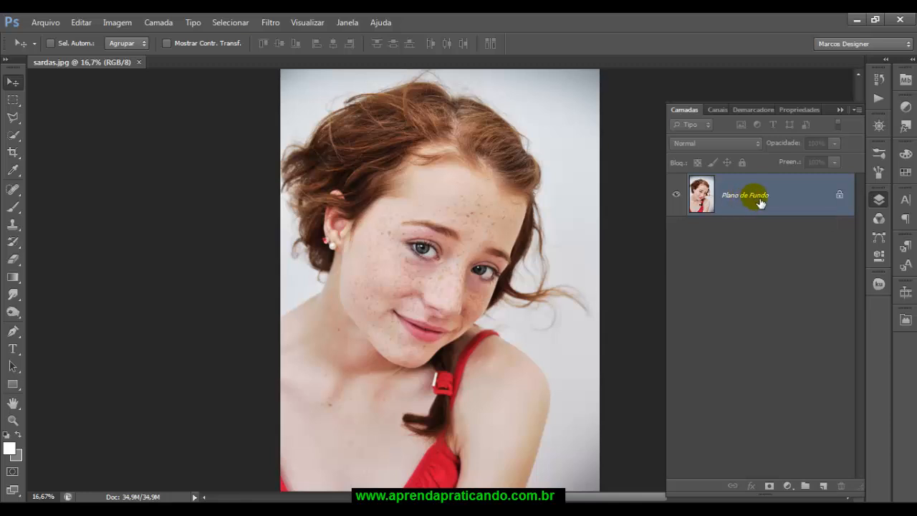
{"action": "right_click", "coordinate": [746, 196]}
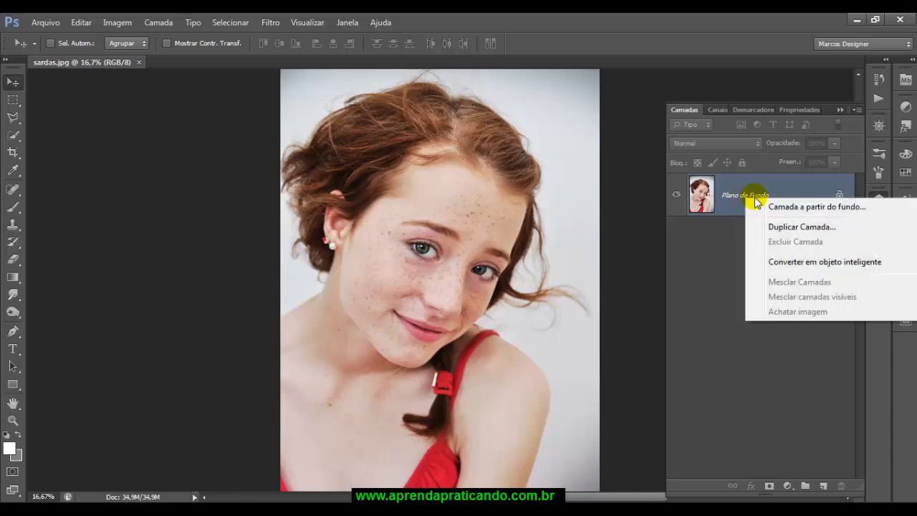
{"action": "left_click", "coordinate": [790, 228]}
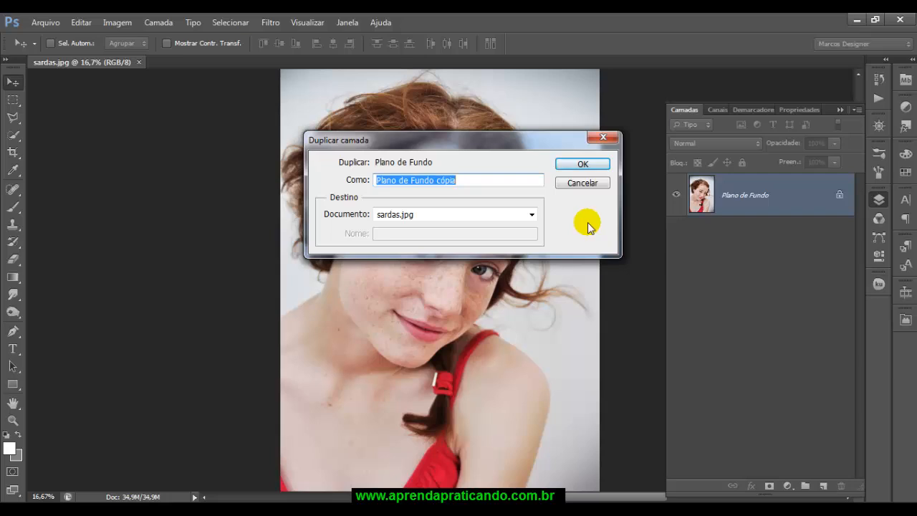
{"action": "type", "text": "Retqo"}
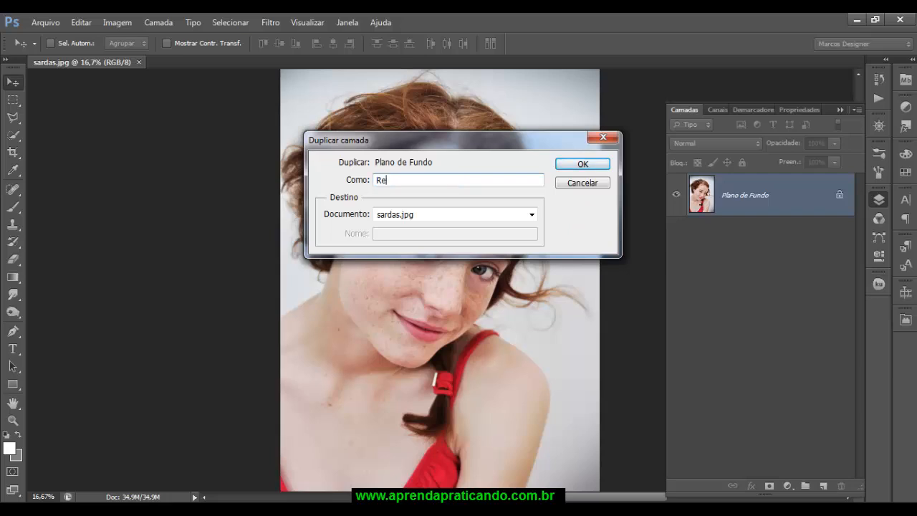
{"action": "key", "text": "BackSpace"}
{"action": "key", "text": "BackSpace"}
{"action": "type", "text": "oque"}
{"action": "left_click", "coordinate": [565, 165]}
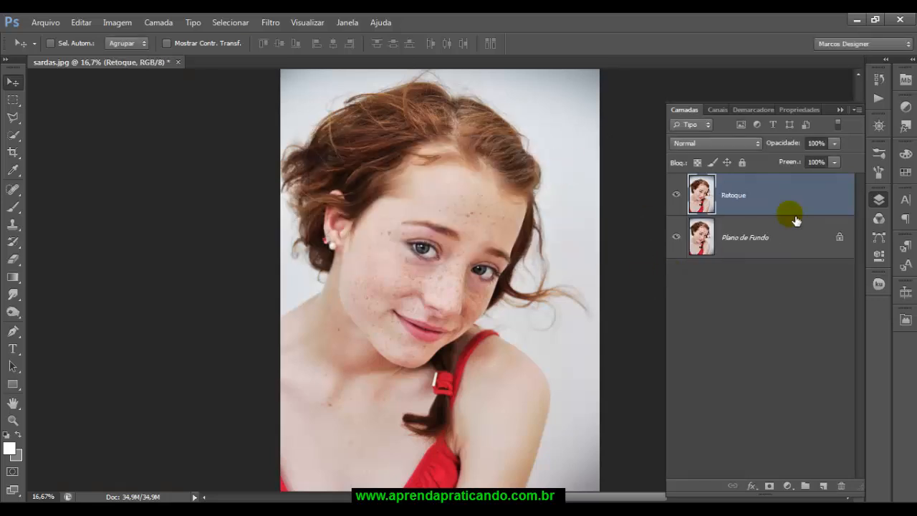
Step: Turn the Plano de Fundo layer's visibility off and back on, selecting the Retoque layer in between
{"action": "left_click", "coordinate": [757, 241]}
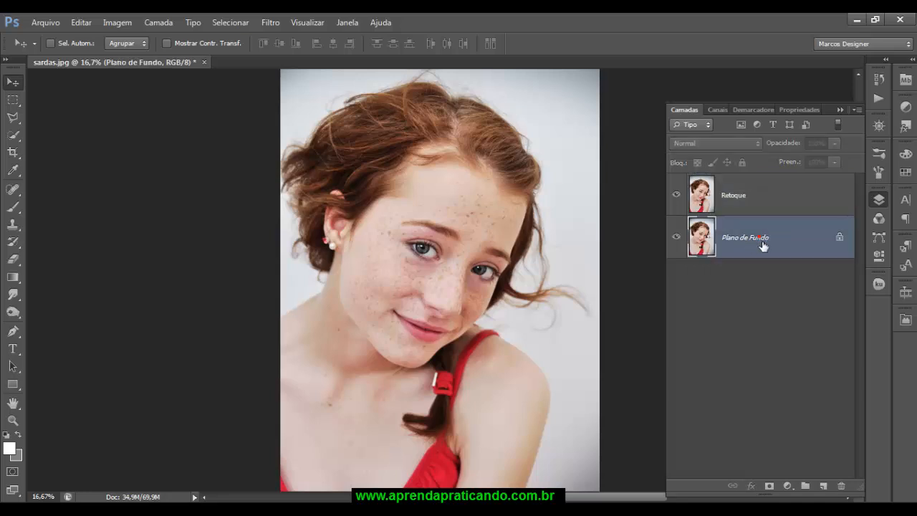
{"action": "left_click", "coordinate": [676, 237]}
{"action": "left_click", "coordinate": [740, 202]}
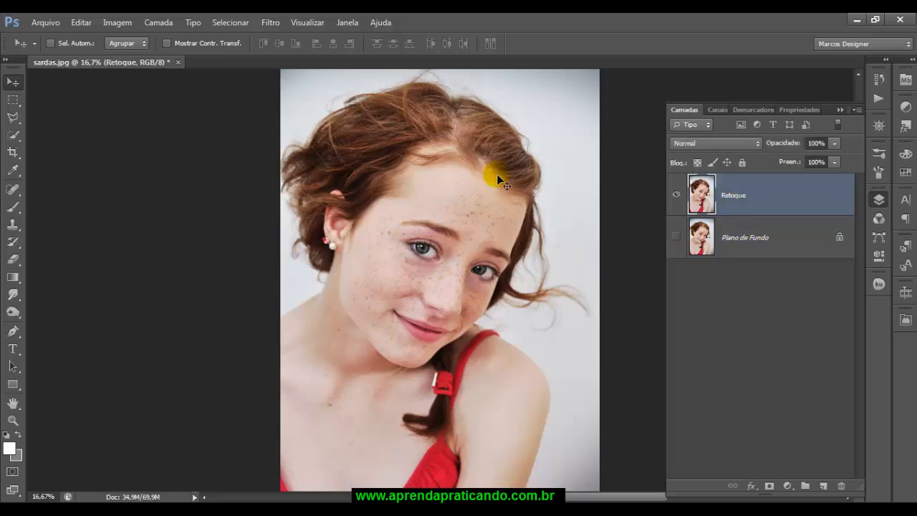
{"action": "left_click", "coordinate": [676, 236]}
Step: Duplicate the Retoque layer and name the copy High frequency
{"action": "right_click", "coordinate": [739, 203]}
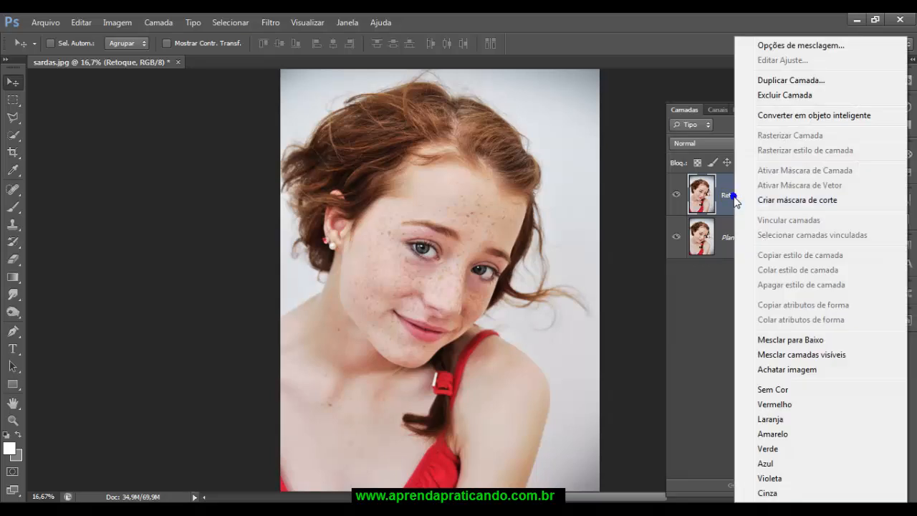
{"action": "left_click", "coordinate": [784, 80]}
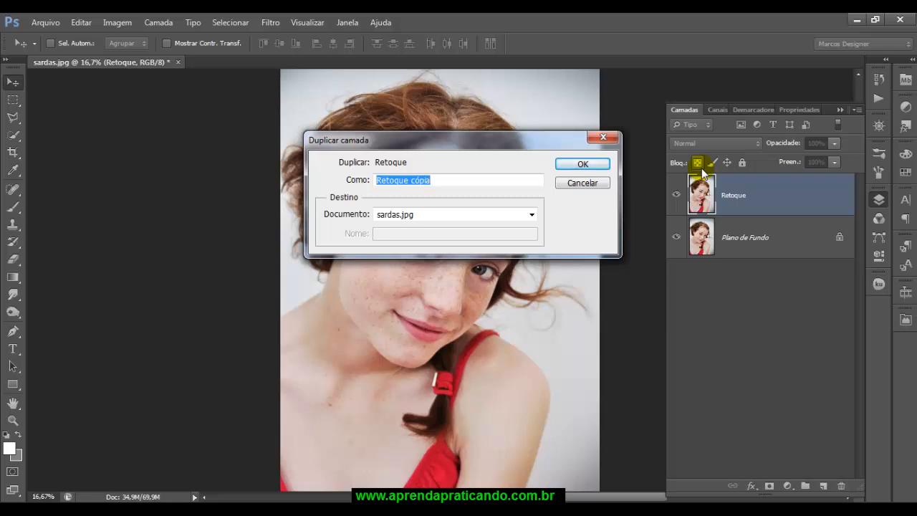
{"action": "type", "text": "High frequency"}
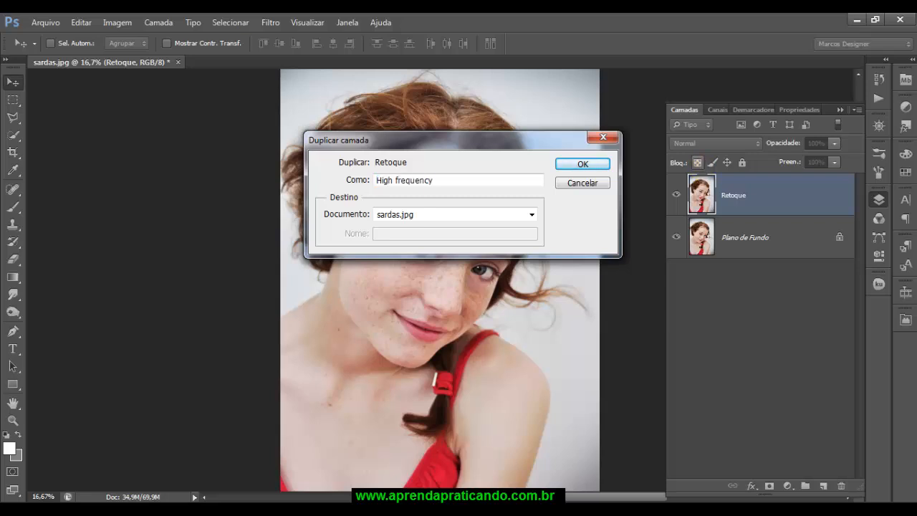
{"action": "left_click", "coordinate": [584, 164]}
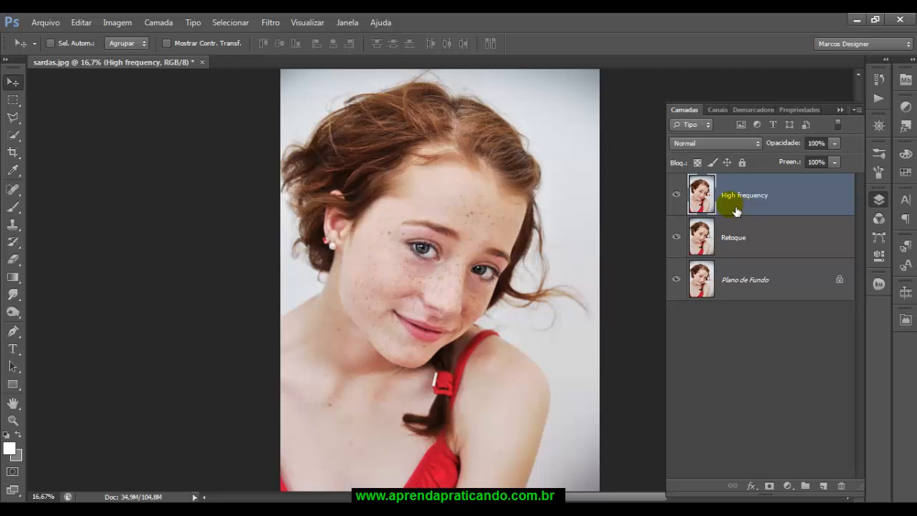
Step: Make another duplicate of the Retoque layer, named Low frequency, beneath the High frequency layer
{"action": "left_click", "coordinate": [742, 239]}
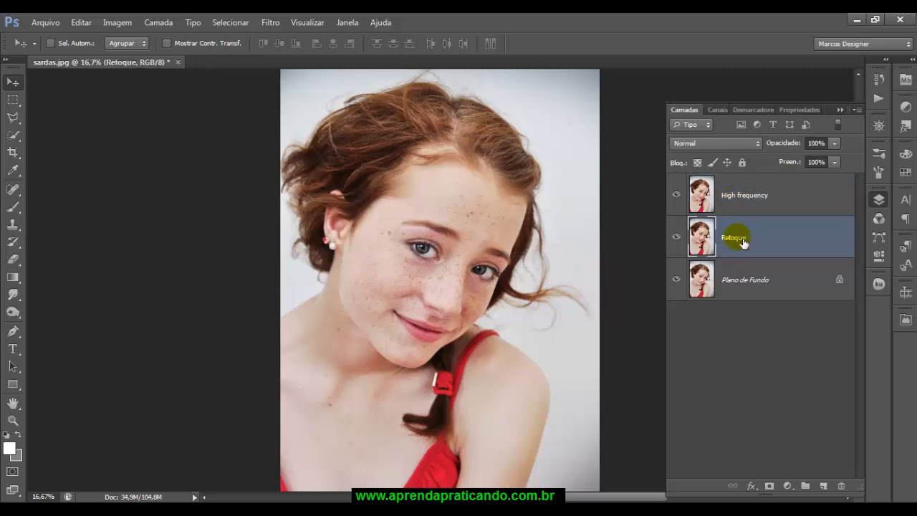
{"action": "left_click", "coordinate": [159, 23]}
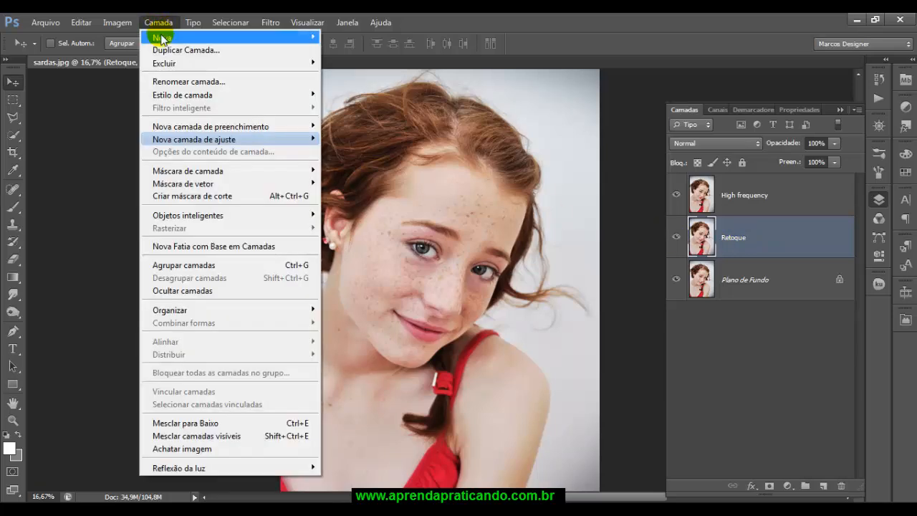
{"action": "left_click", "coordinate": [176, 48]}
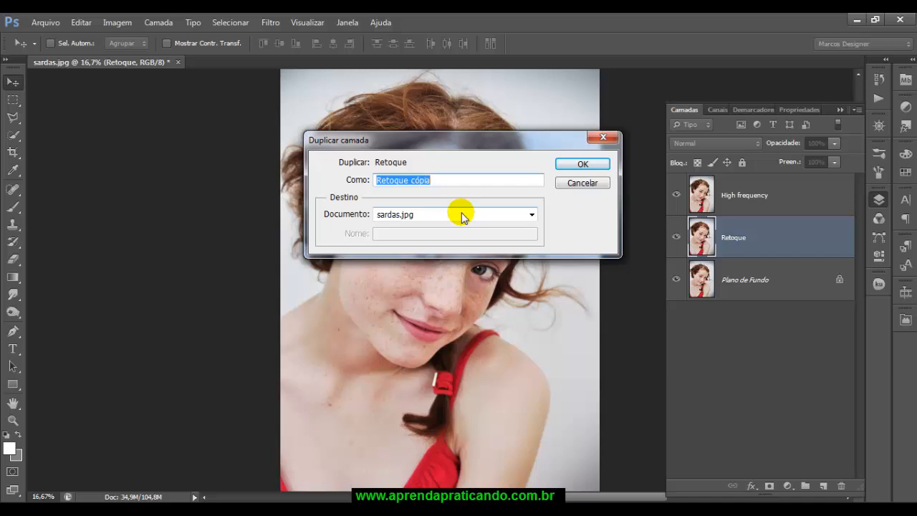
{"action": "type", "text": "Low"}
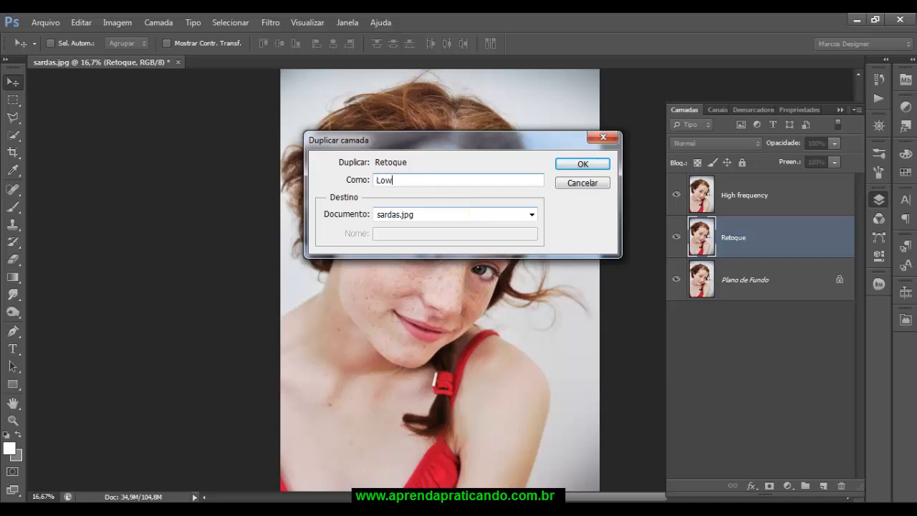
{"action": "type", "text": " frequency"}
{"action": "left_click", "coordinate": [584, 164]}
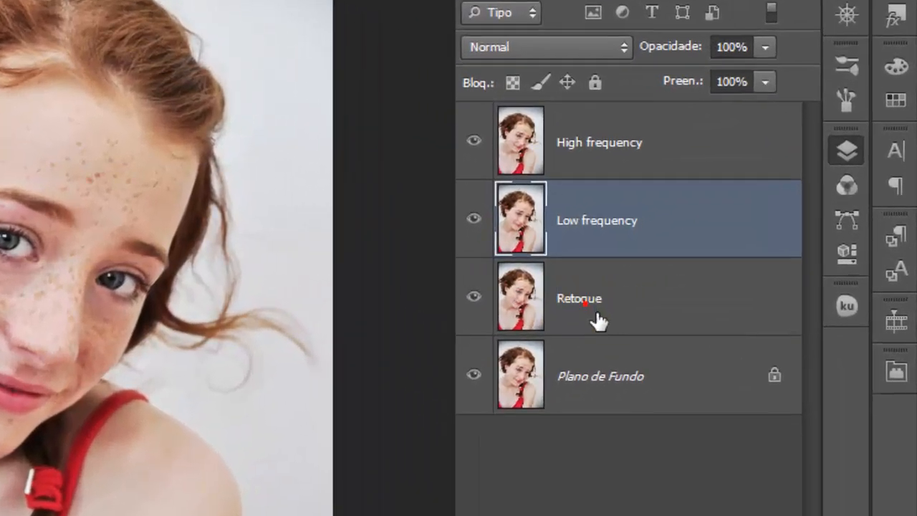
Step: Go through the three copied layers, ending with Retoque selected, and hide the Plano de Fundo layer
{"action": "left_click", "coordinate": [645, 304]}
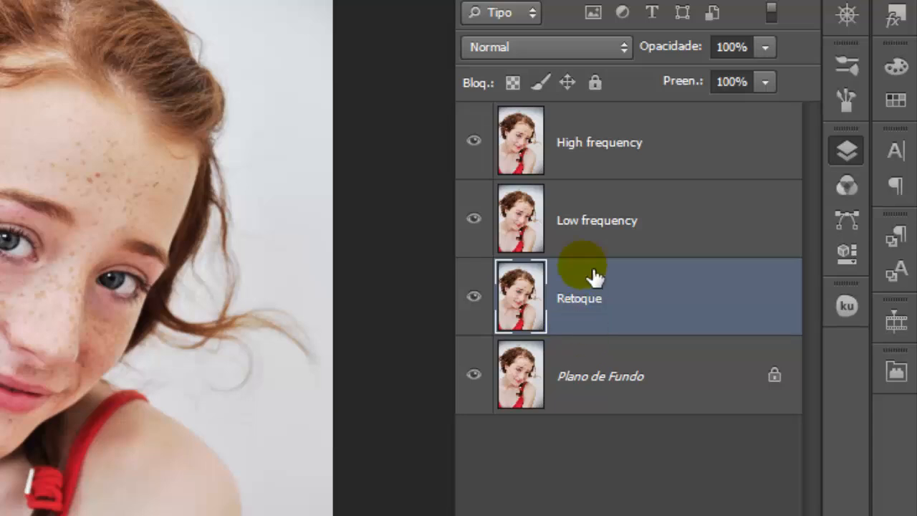
{"action": "left_click", "coordinate": [588, 228]}
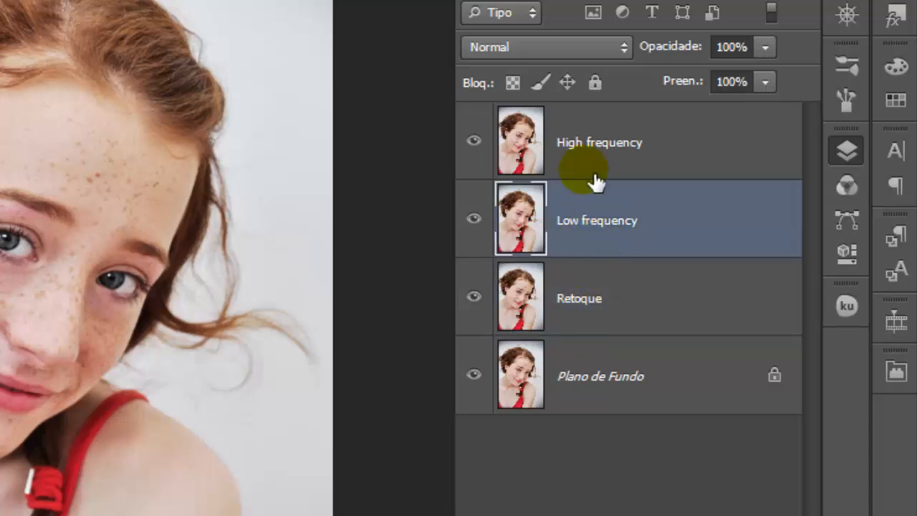
{"action": "left_click", "coordinate": [605, 154]}
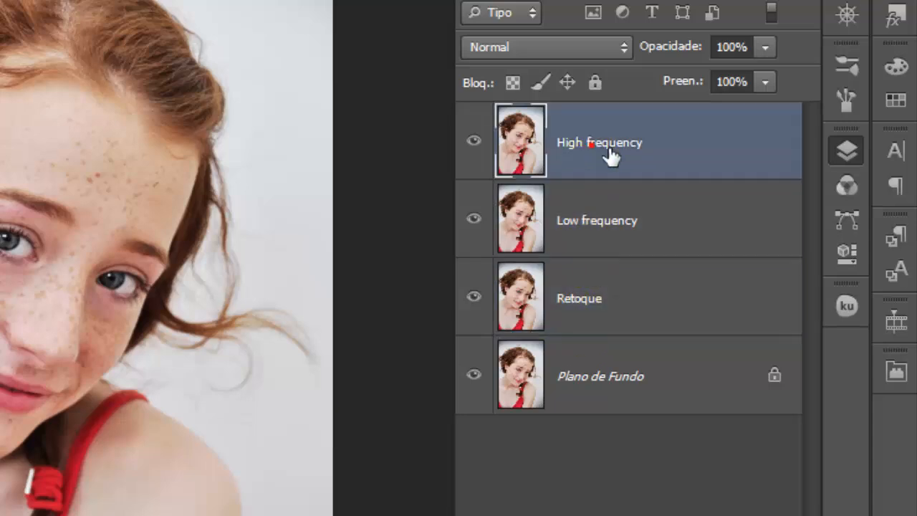
{"action": "left_click", "coordinate": [593, 306]}
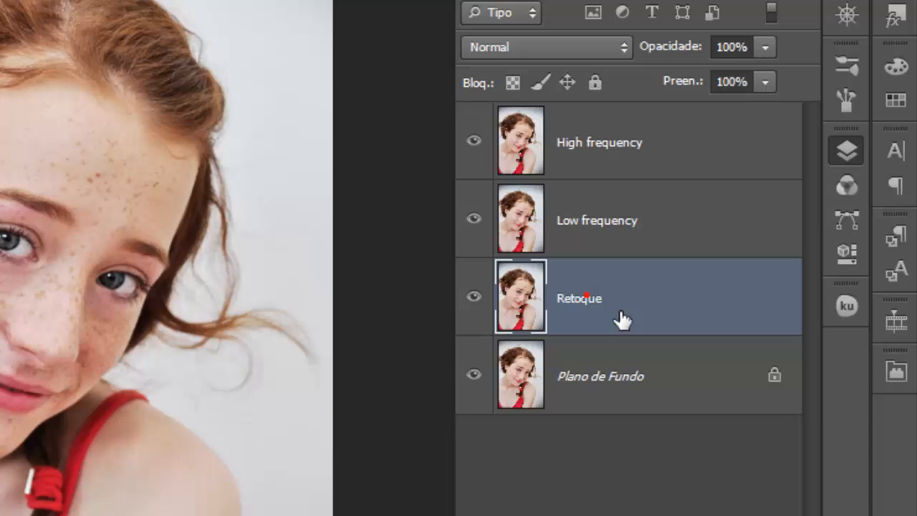
{"action": "left_click", "coordinate": [473, 375]}
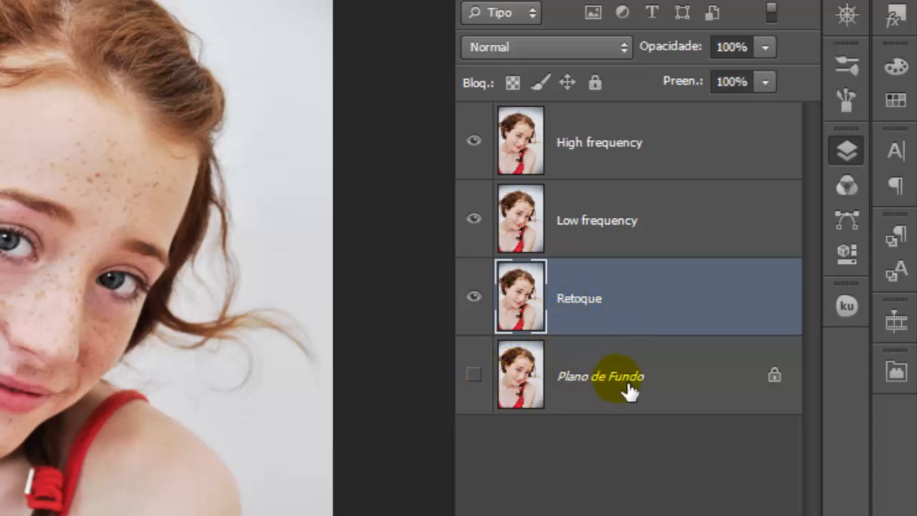
Step: Rename the Retoque layer as original
{"action": "left_click", "coordinate": [586, 299]}
{"action": "double_click", "coordinate": [579, 300]}
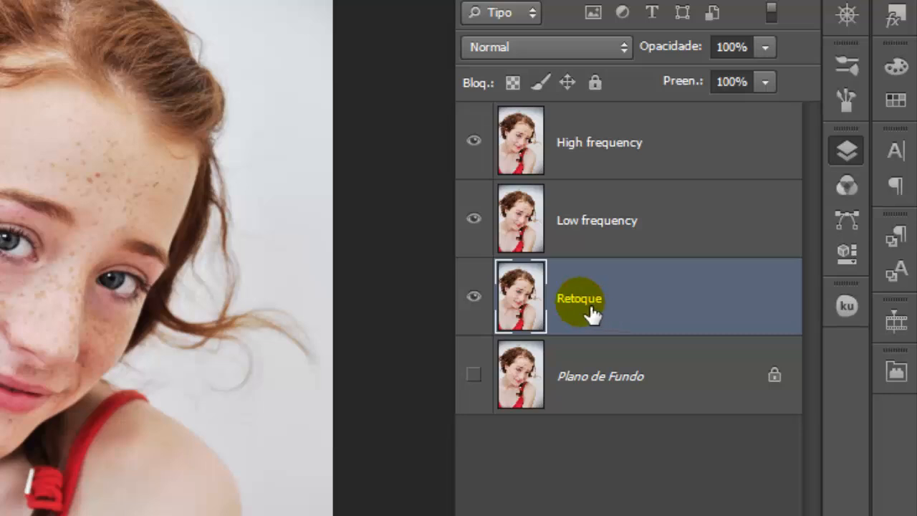
{"action": "type", "text": "or"}
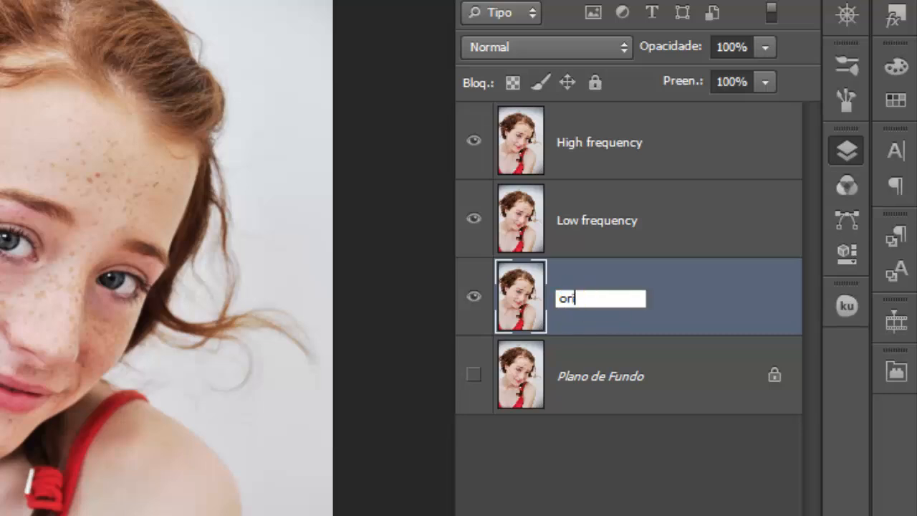
{"action": "type", "text": "igina"}
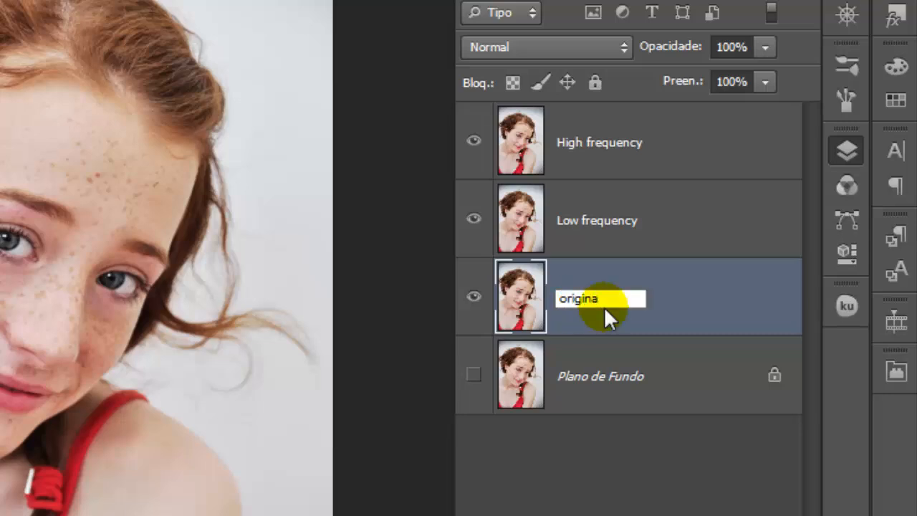
{"action": "type", "text": "l"}
{"action": "key", "text": "Return"}
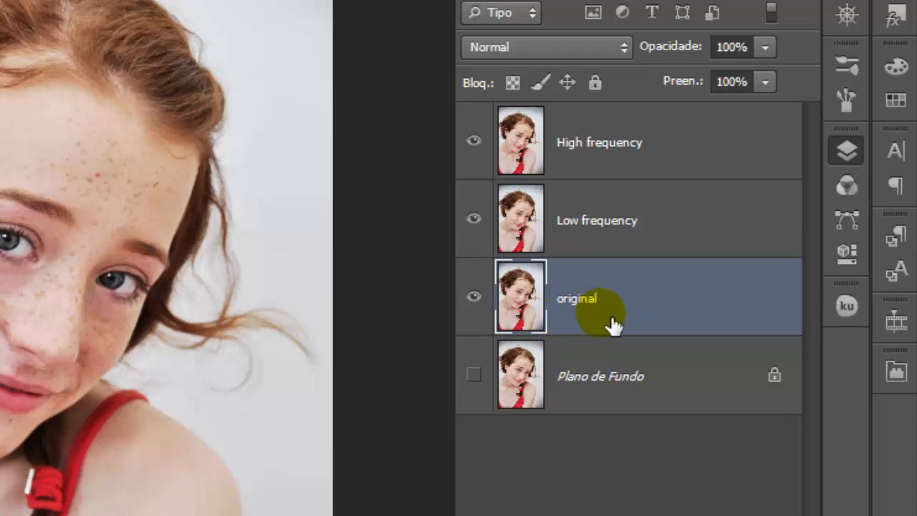
Step: Select the Low frequency layer and hide the High frequency and original layers
{"action": "left_click", "coordinate": [597, 229]}
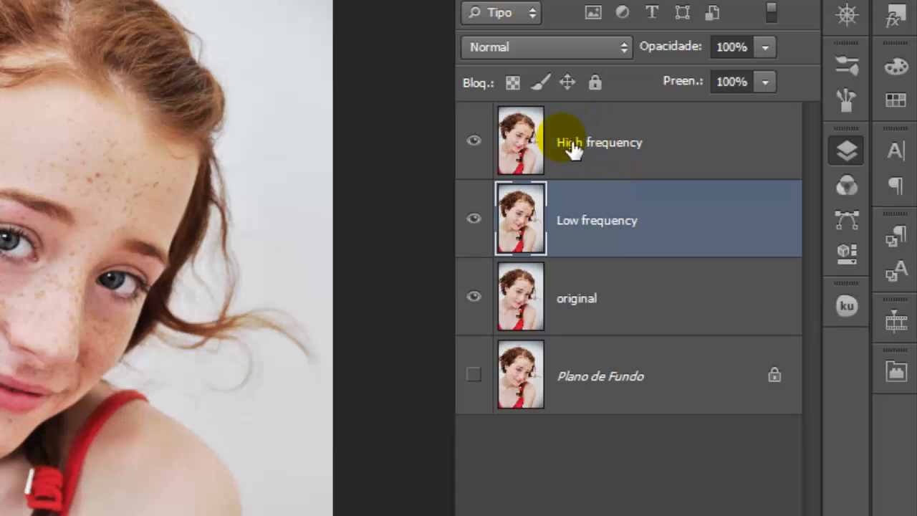
{"action": "left_click", "coordinate": [476, 140]}
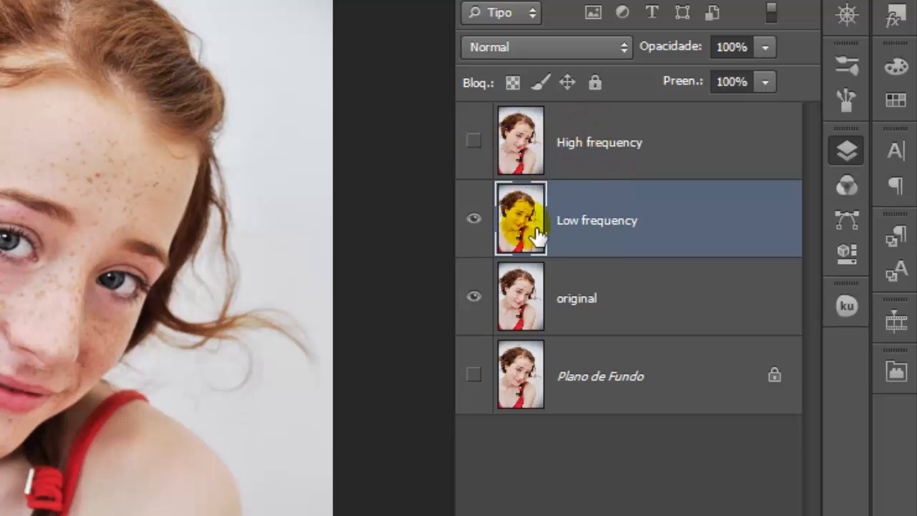
{"action": "left_click", "coordinate": [474, 295]}
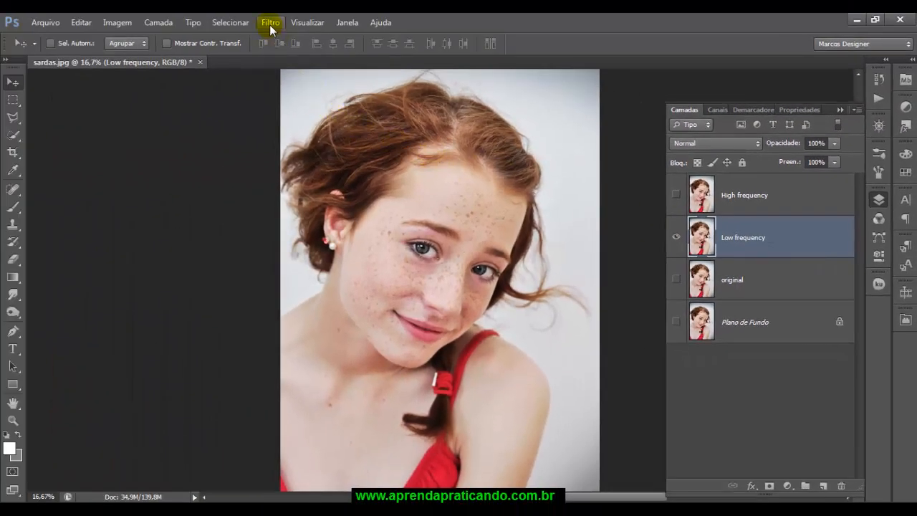
Step: Apply a Gaussian blur (Desfoque Gaussiano) with a radius of 25 pixels to the Low frequency layer
{"action": "left_click", "coordinate": [268, 23]}
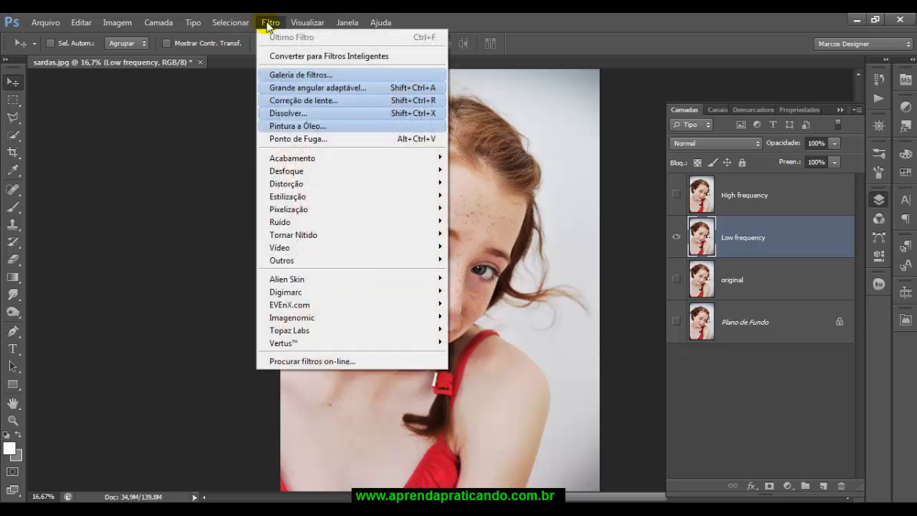
{"action": "mouse_move", "coordinate": [366, 176]}
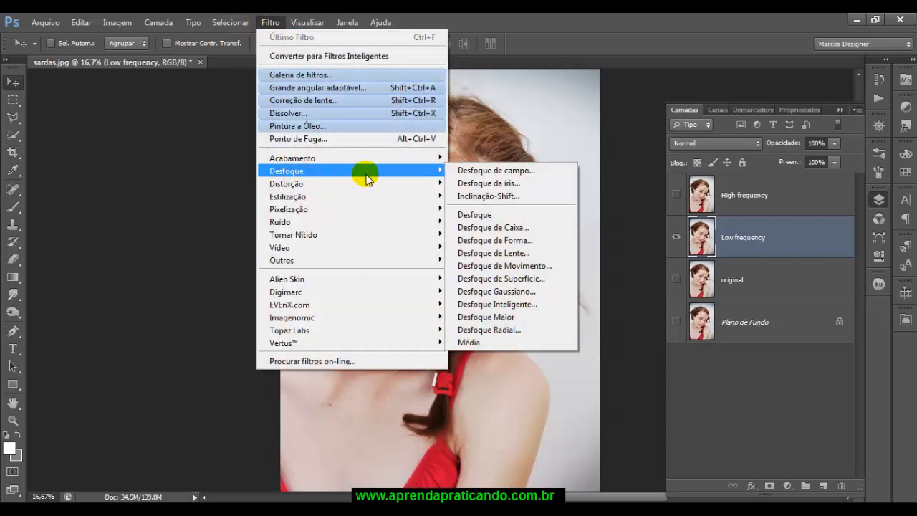
{"action": "left_click", "coordinate": [500, 292]}
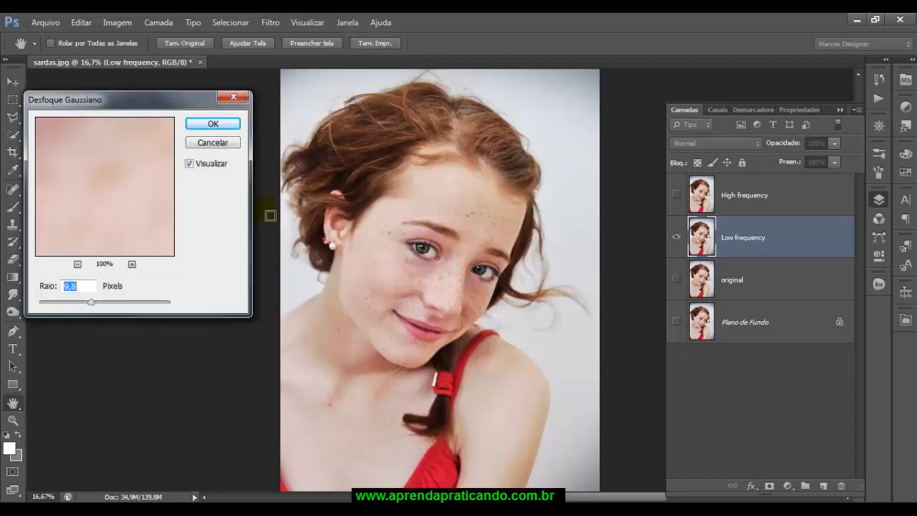
{"action": "left_click_drag", "start_coordinate": [149, 81], "coordinate": [138, 121]}
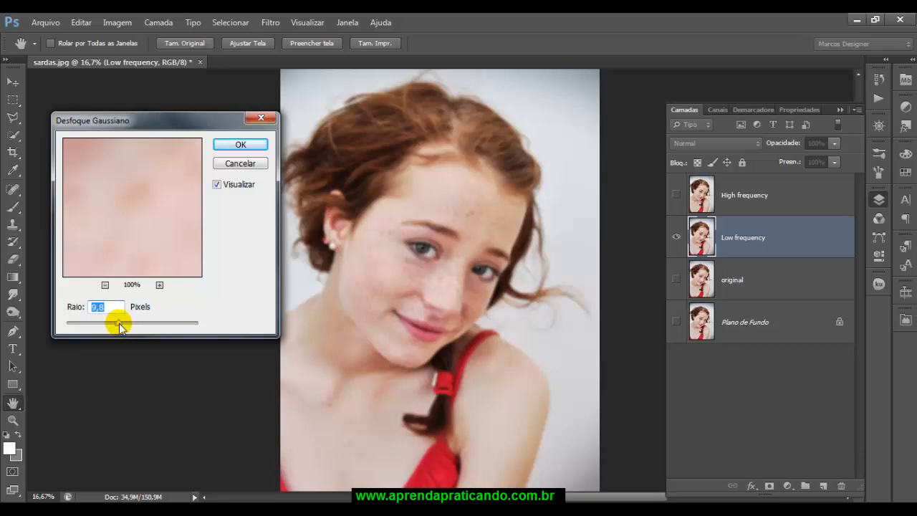
{"action": "left_click_drag", "start_coordinate": [169, 119], "coordinate": [172, 109]}
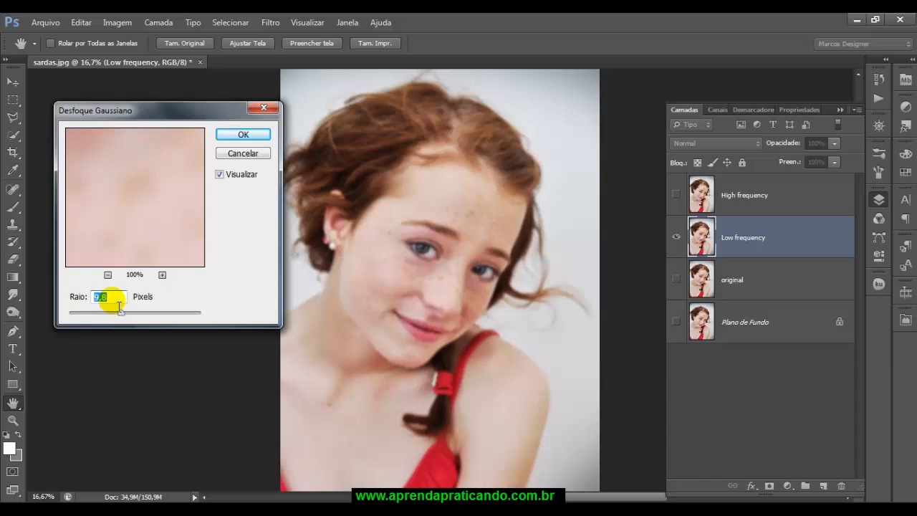
{"action": "left_click_drag", "start_coordinate": [111, 299], "coordinate": [90, 300]}
{"action": "type", "text": "20"}
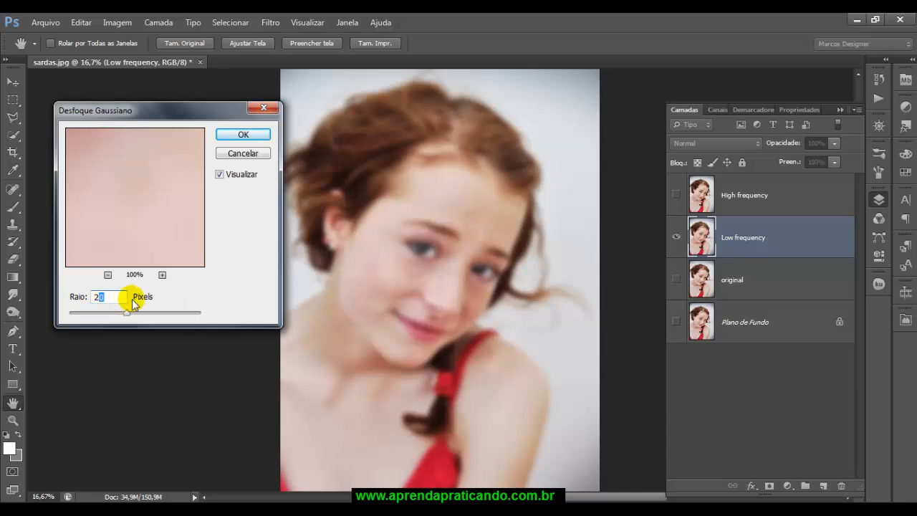
{"action": "type", "text": "5"}
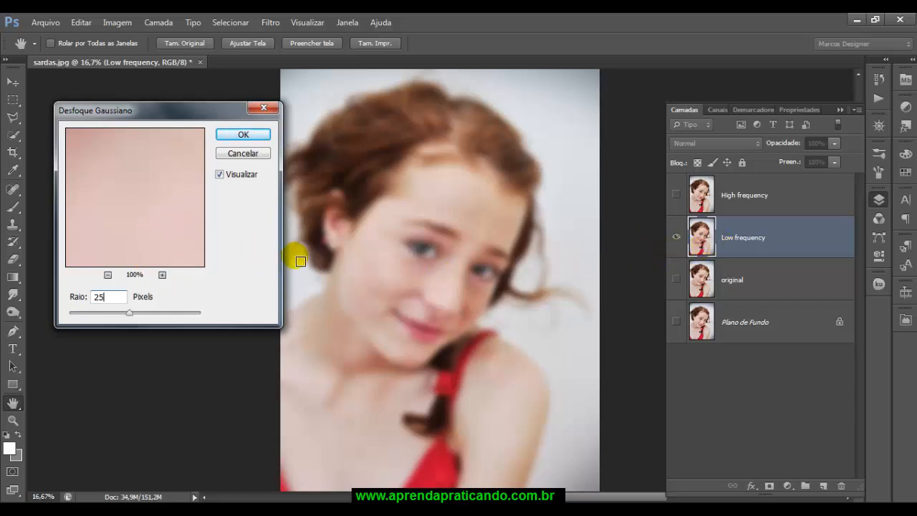
{"action": "left_click_drag", "start_coordinate": [181, 113], "coordinate": [177, 91]}
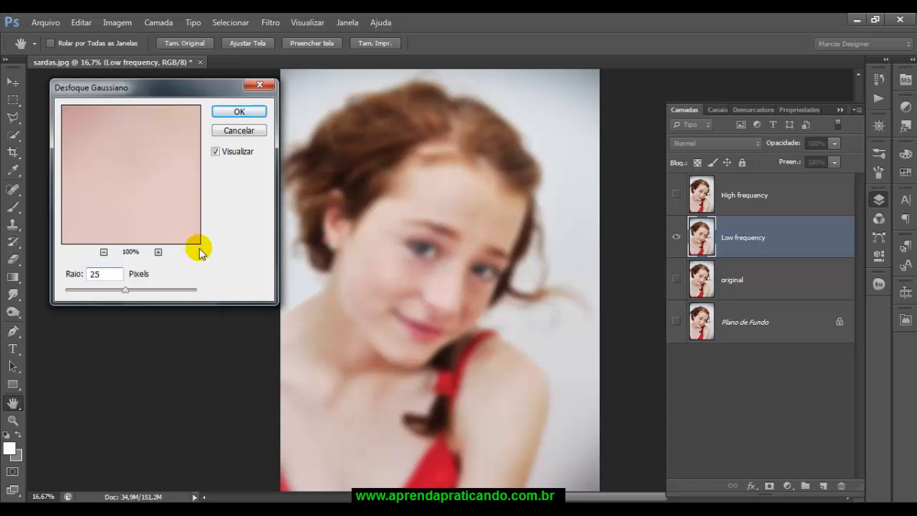
{"action": "left_click", "coordinate": [242, 113]}
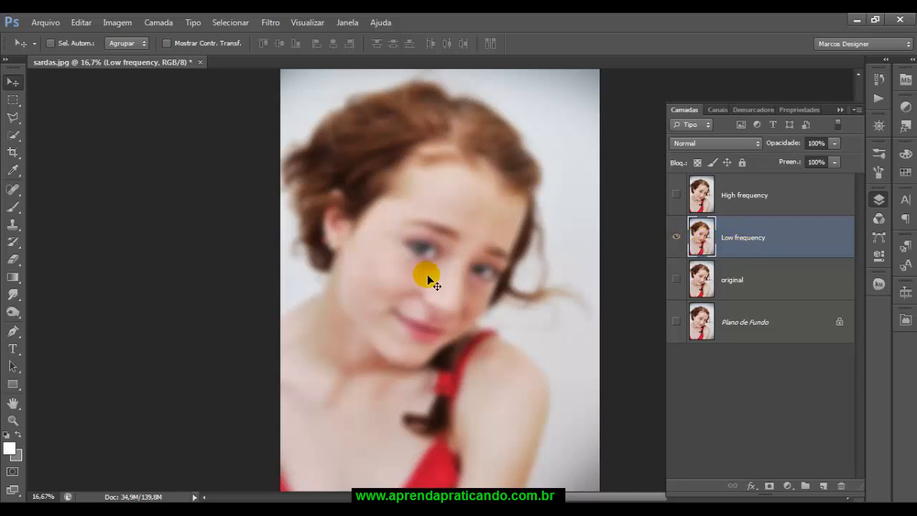
Step: Make the High frequency layer visible and start Apply Image (Aplicar Imagem) on it
{"action": "left_click", "coordinate": [676, 194]}
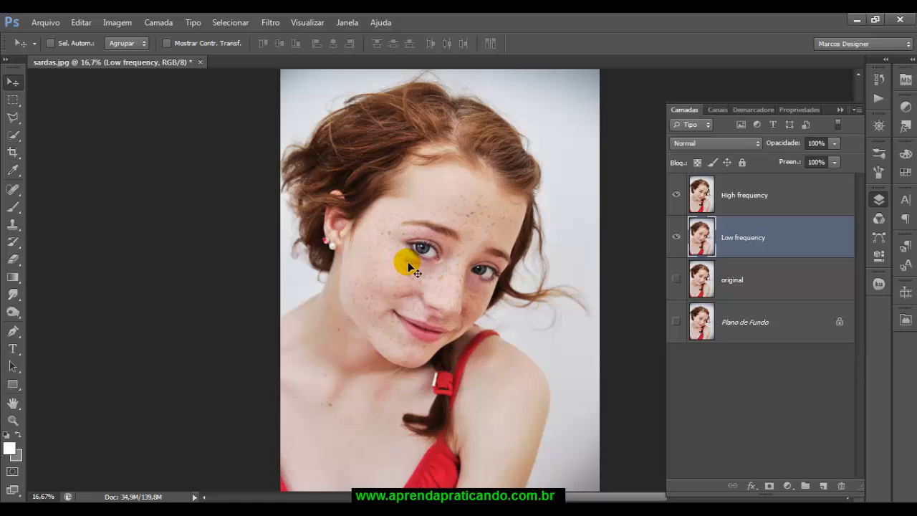
{"action": "left_click", "coordinate": [758, 201]}
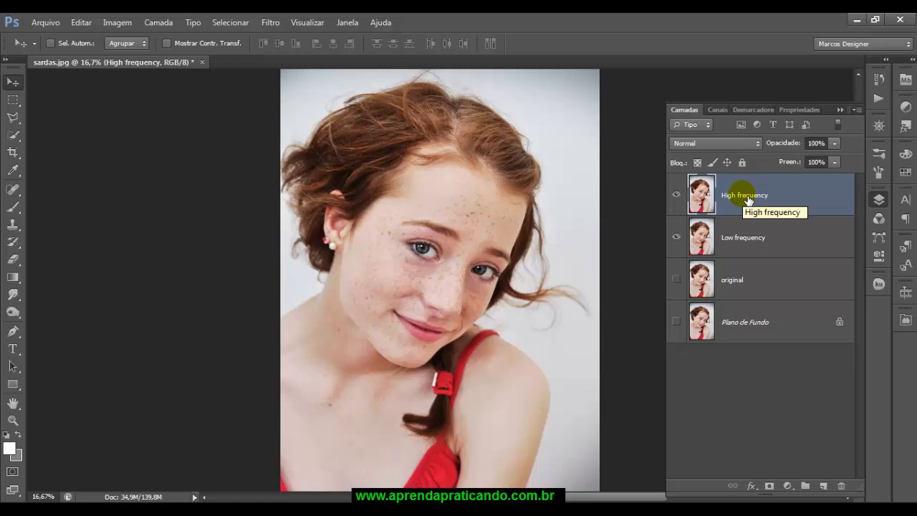
{"action": "left_click", "coordinate": [124, 26]}
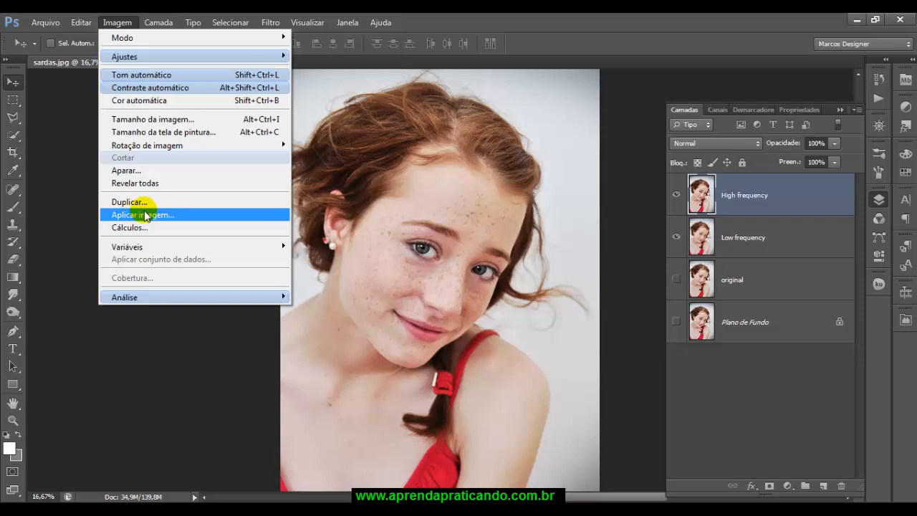
{"action": "left_click", "coordinate": [117, 23]}
{"action": "left_click", "coordinate": [116, 22]}
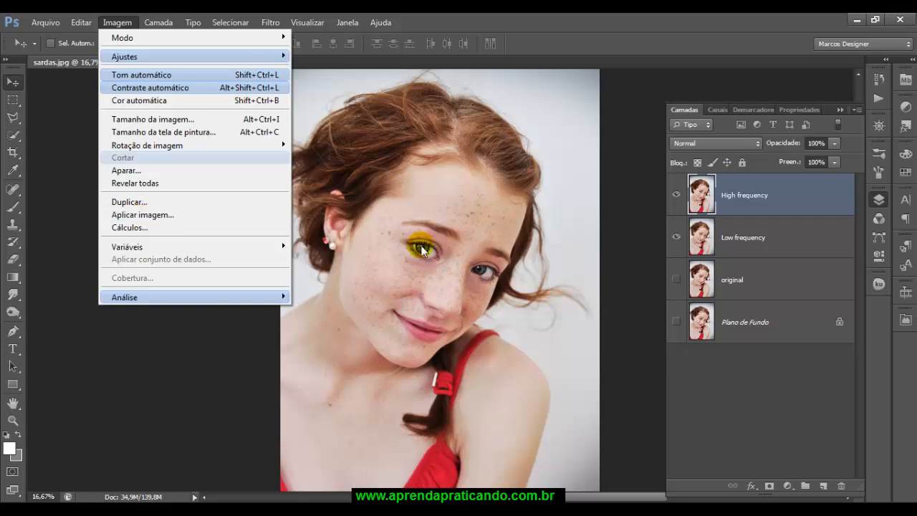
{"action": "left_click", "coordinate": [160, 216]}
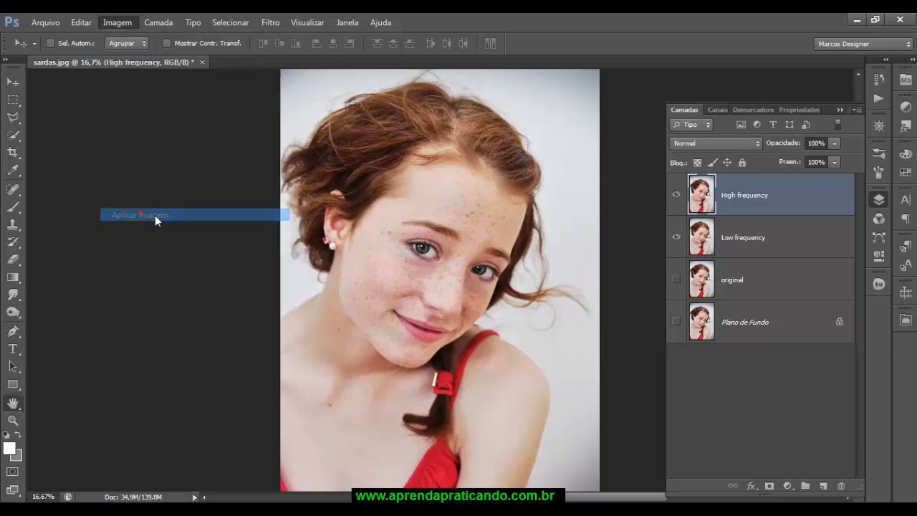
{"action": "left_click_drag", "start_coordinate": [218, 93], "coordinate": [252, 112]}
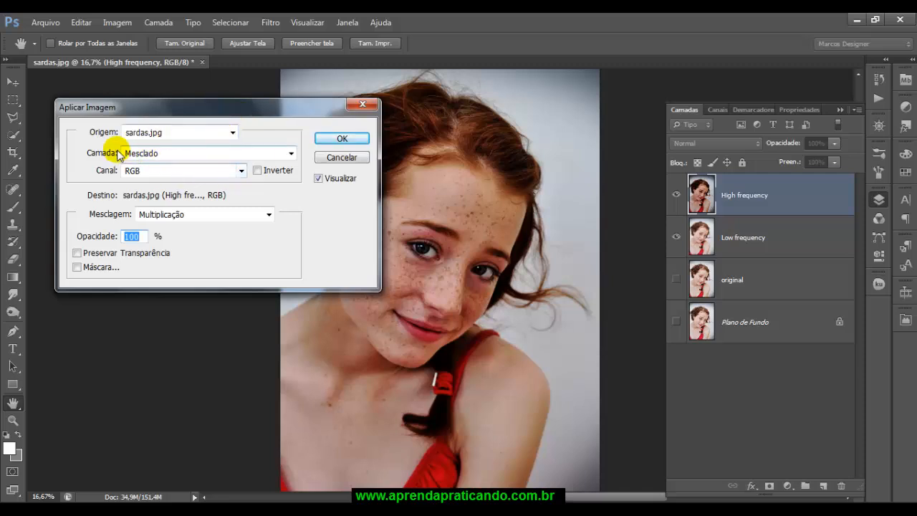
{"action": "left_click_drag", "start_coordinate": [206, 108], "coordinate": [192, 93]}
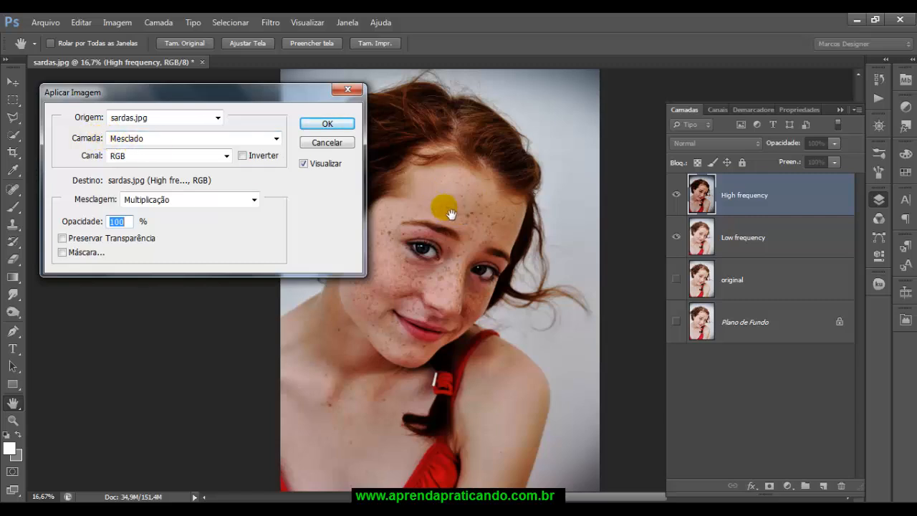
Step: Set the Apply Image source layer to Low frequency and the blending mode to Subtrair
{"action": "left_click", "coordinate": [276, 140]}
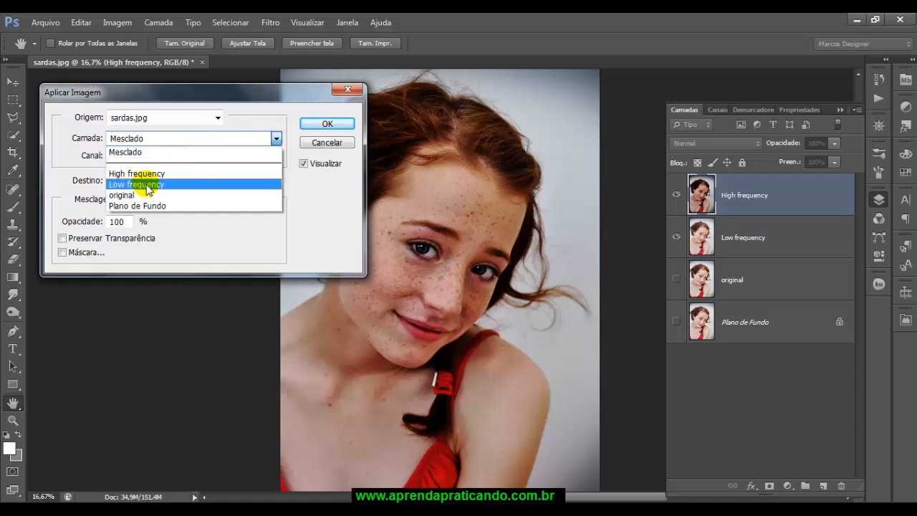
{"action": "left_click", "coordinate": [147, 188]}
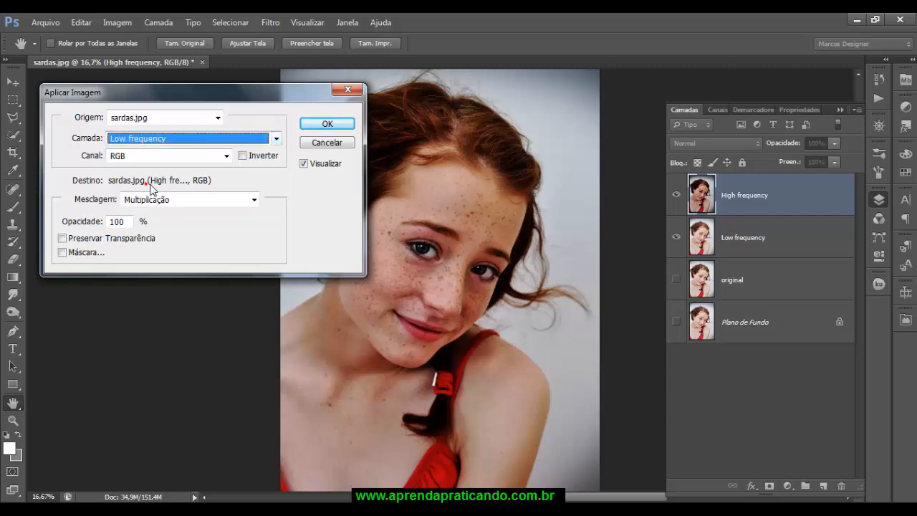
{"action": "left_click_drag", "start_coordinate": [209, 95], "coordinate": [216, 87]}
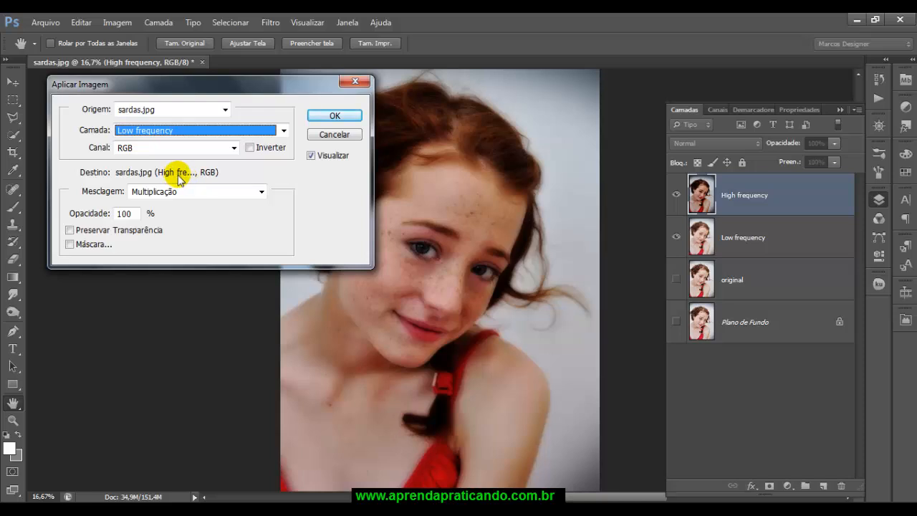
{"action": "left_click", "coordinate": [263, 194]}
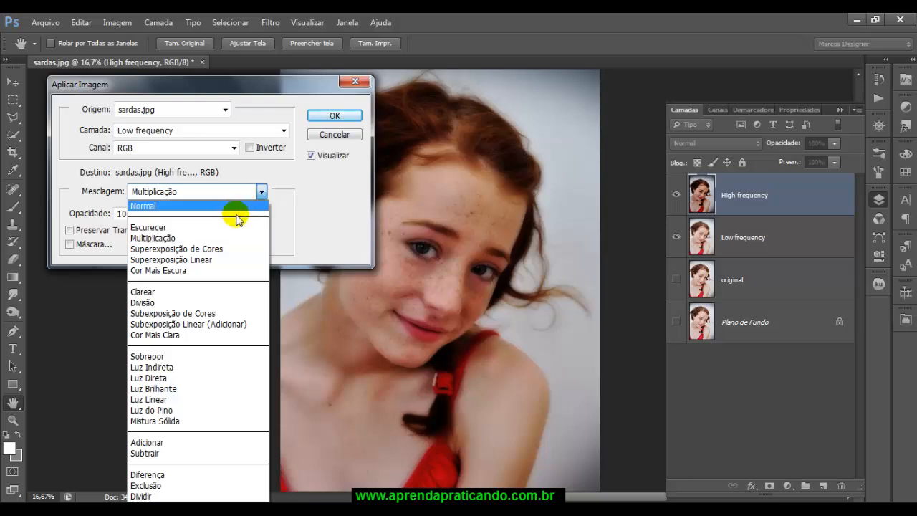
{"action": "left_click", "coordinate": [166, 454]}
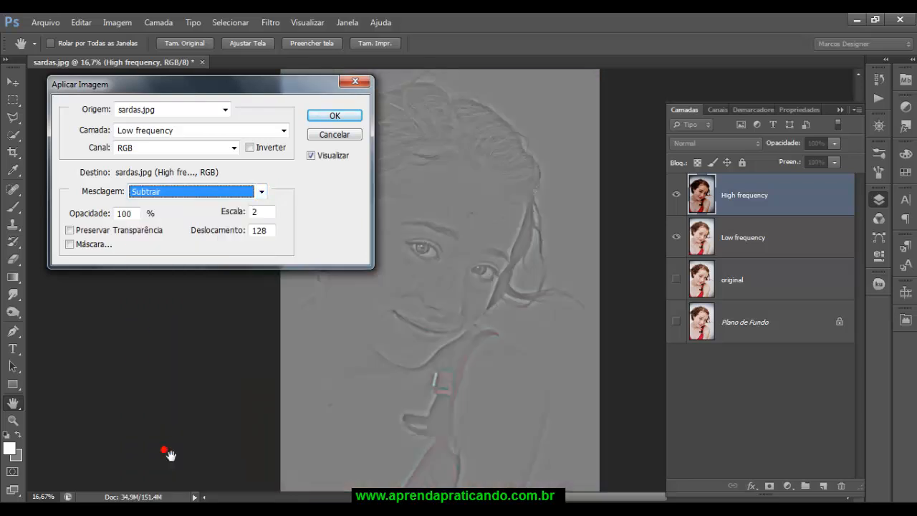
{"action": "left_click_drag", "start_coordinate": [268, 92], "coordinate": [219, 78]}
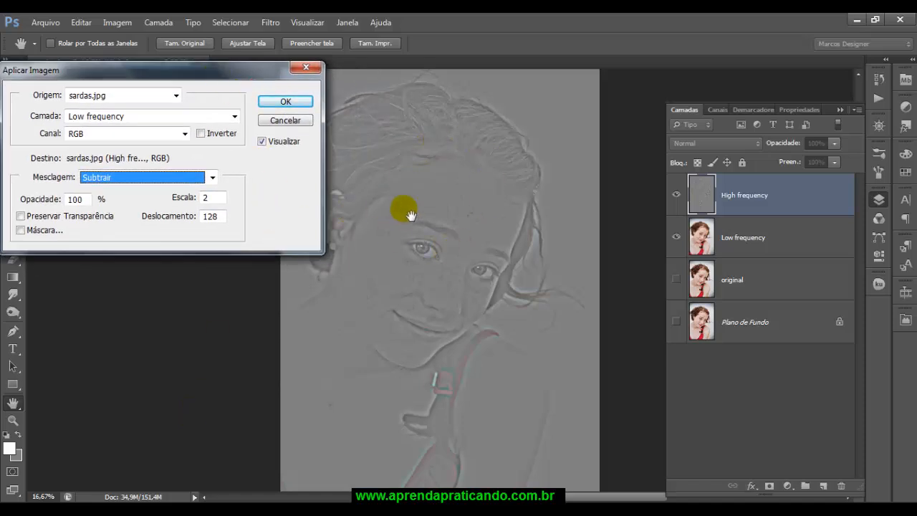
{"action": "left_click_drag", "start_coordinate": [228, 70], "coordinate": [242, 61]}
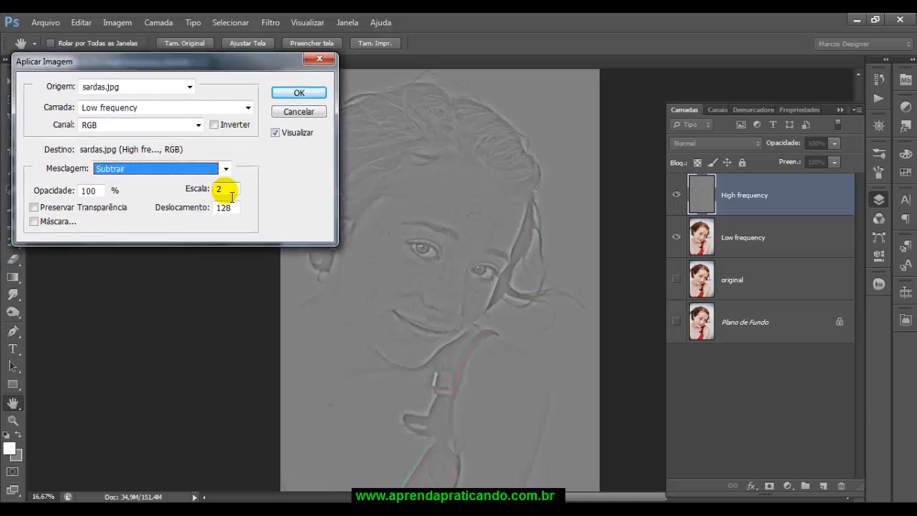
Step: Apply the subtraction to the High frequency layer with scale 2, offset 128 and opacity 100%
{"action": "double_click", "coordinate": [221, 189]}
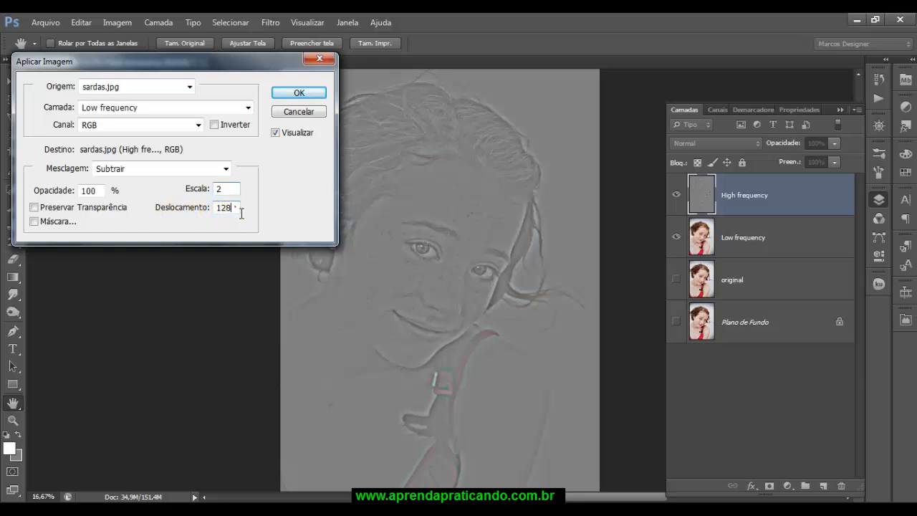
{"action": "double_click", "coordinate": [235, 208]}
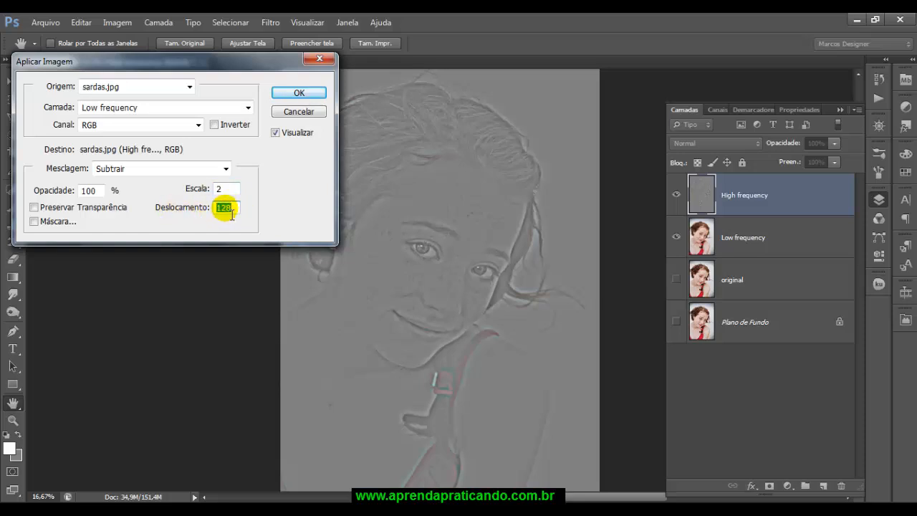
{"action": "double_click", "coordinate": [86, 192]}
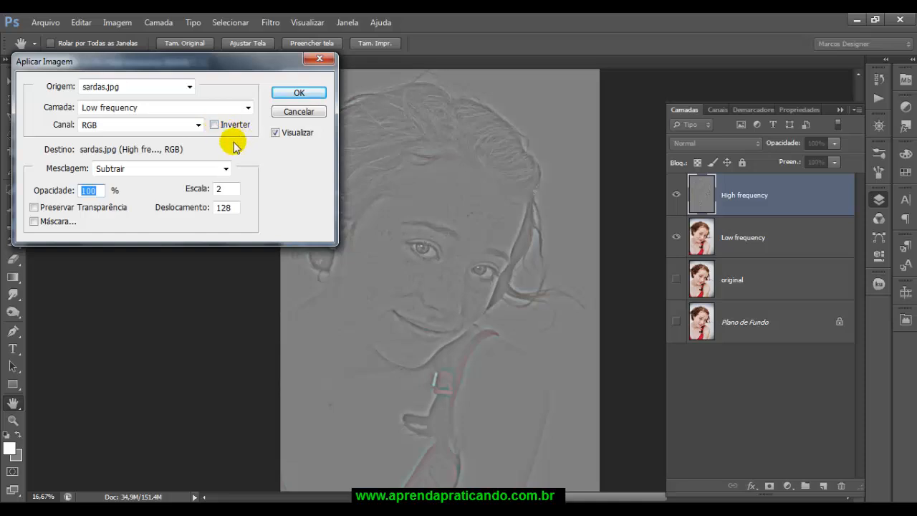
{"action": "left_click_drag", "start_coordinate": [265, 59], "coordinate": [273, 61]}
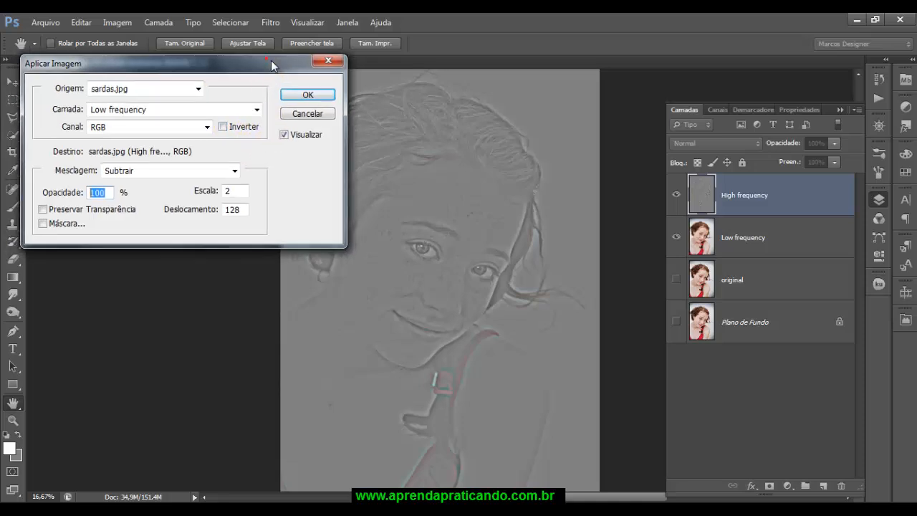
{"action": "left_click", "coordinate": [308, 95]}
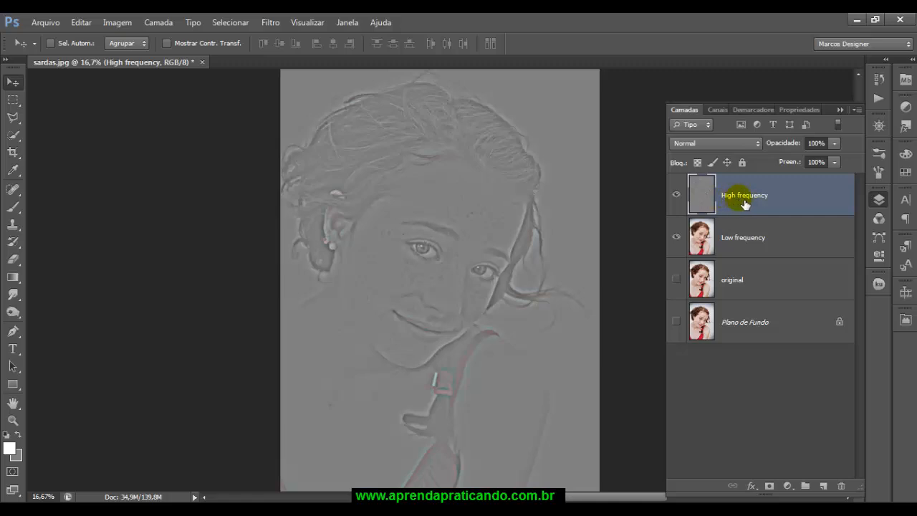
Step: Set the High frequency layer's blending mode to Luz Linear
{"action": "left_click", "coordinate": [757, 144]}
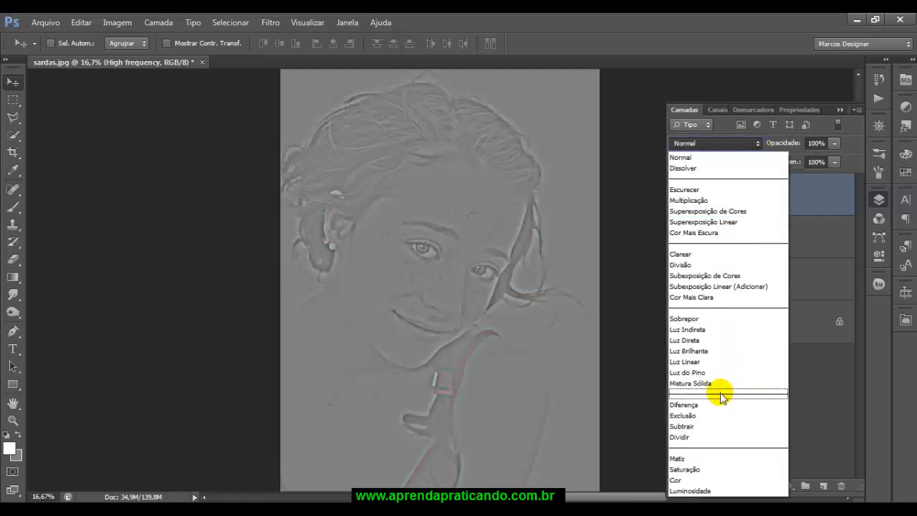
{"action": "left_click", "coordinate": [697, 361]}
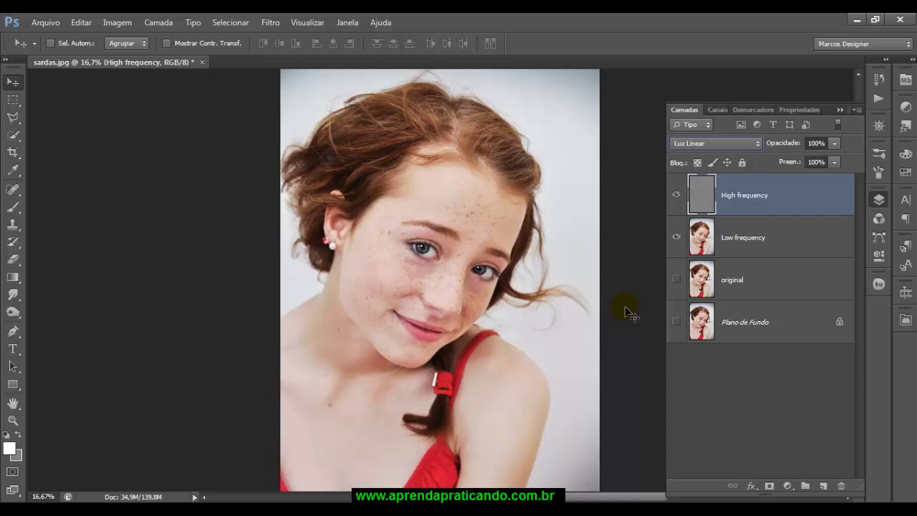
{"action": "key", "text": "ctrl+plus"}
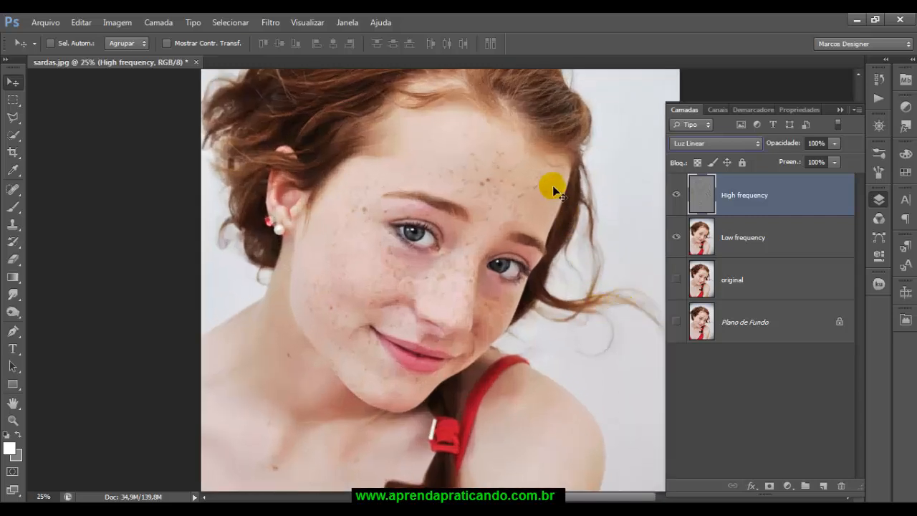
{"action": "left_click_drag", "start_coordinate": [548, 184], "coordinate": [539, 234]}
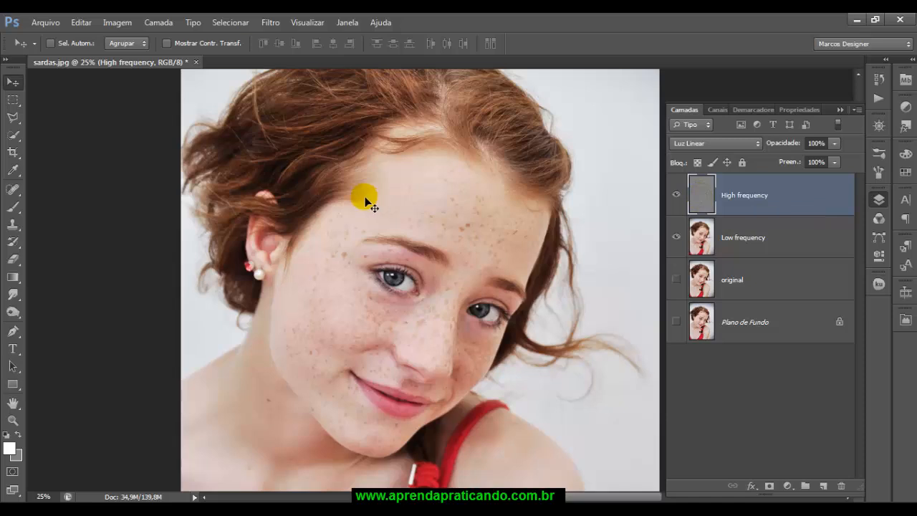
Step: Choose the Healing Brush tool (Pincel de Recuperação) and set its brush size to 40 px
{"action": "left_click", "coordinate": [21, 199]}
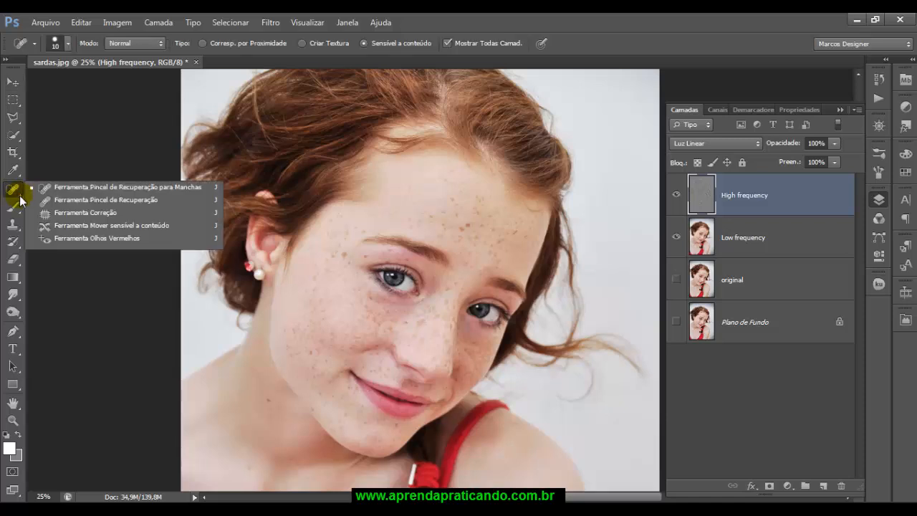
{"action": "left_click", "coordinate": [77, 206]}
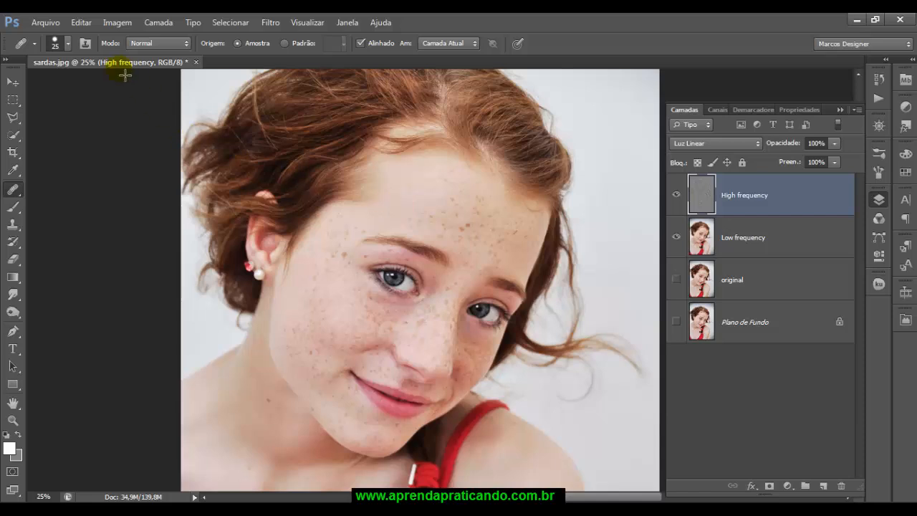
{"action": "left_click", "coordinate": [65, 43]}
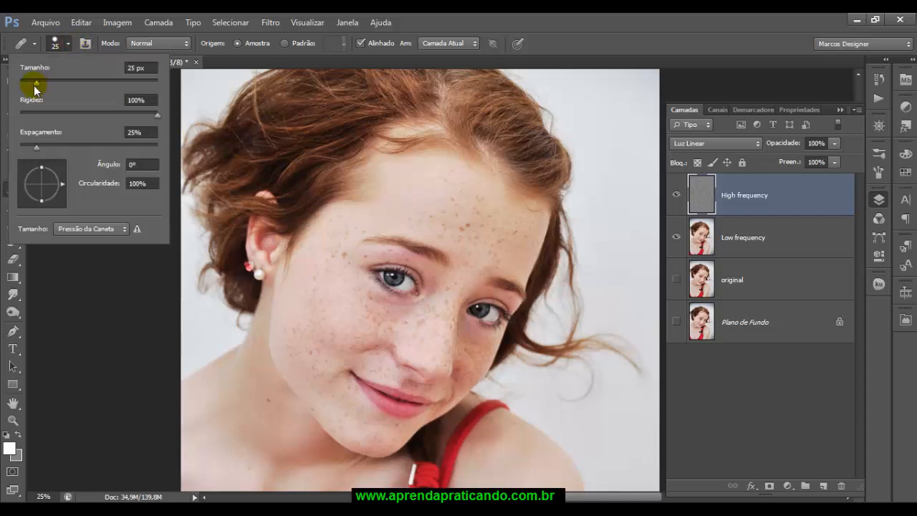
{"action": "left_click_drag", "start_coordinate": [33, 85], "coordinate": [76, 83]}
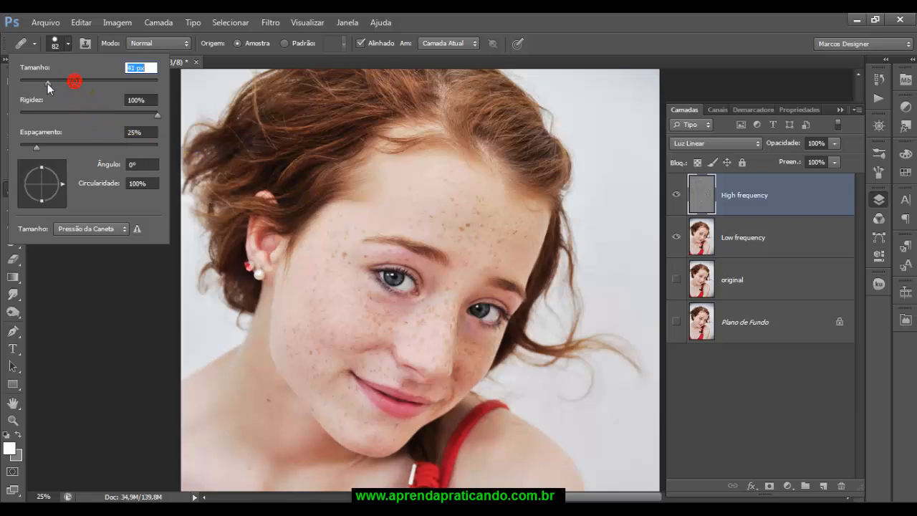
{"action": "left_click_drag", "start_coordinate": [47, 83], "coordinate": [46, 83]}
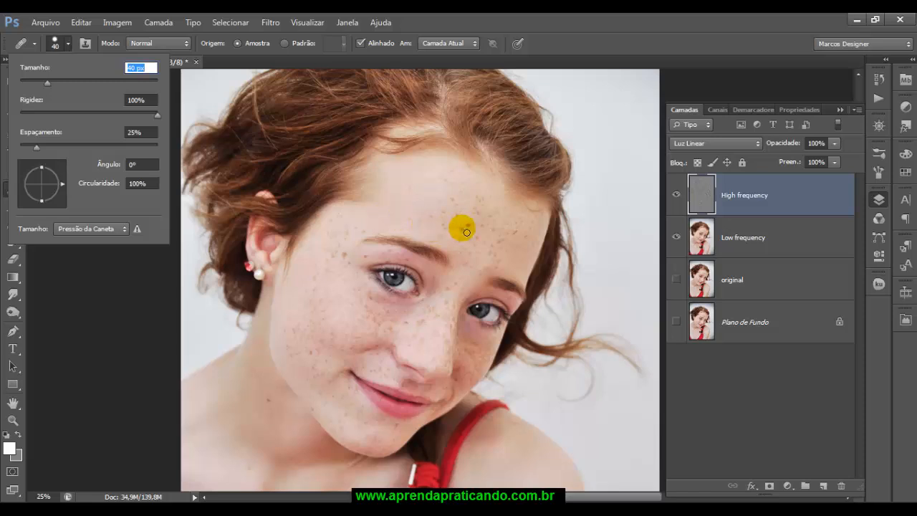
{"action": "left_click", "coordinate": [405, 214]}
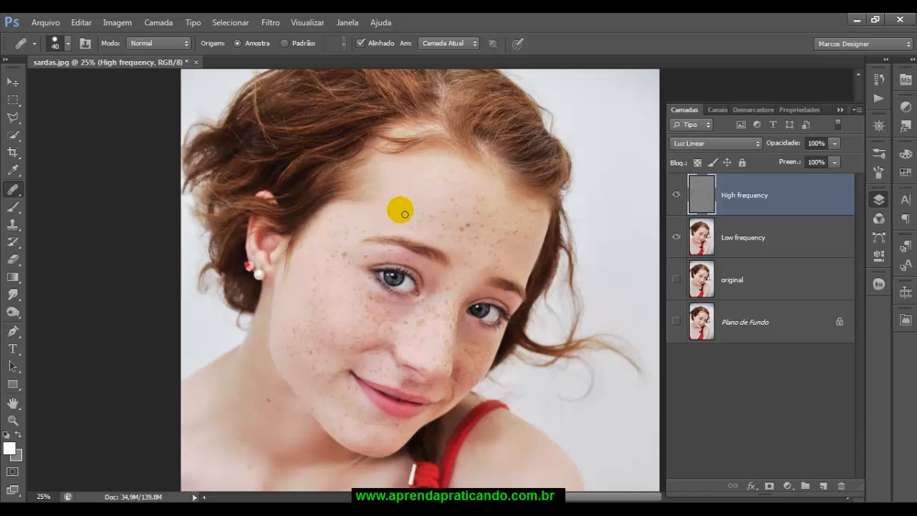
Step: Sample clean forehead skin on the High frequency layer and heal the freckles across the upper forehead near the hairline
{"action": "scroll", "coordinate": [405, 214], "scroll_direction": "up", "scroll_amount": 1}
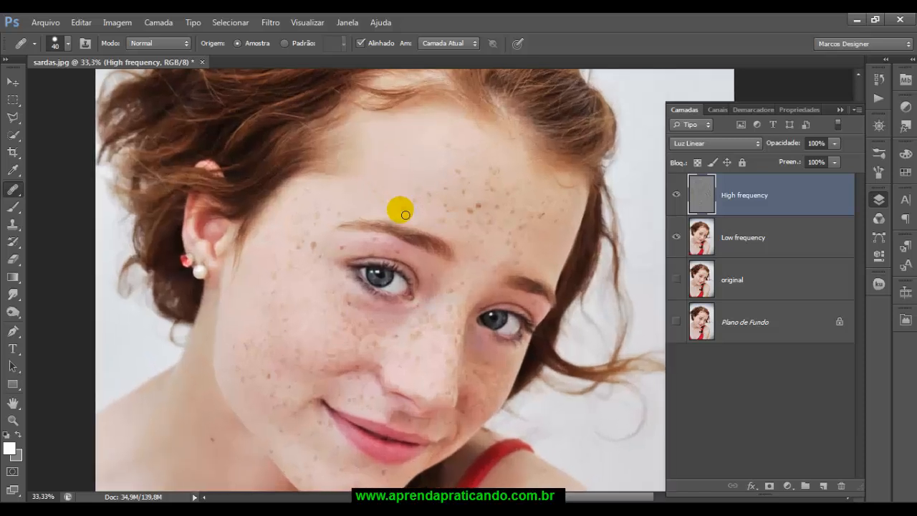
{"action": "left_click_drag", "start_coordinate": [393, 181], "coordinate": [391, 210]}
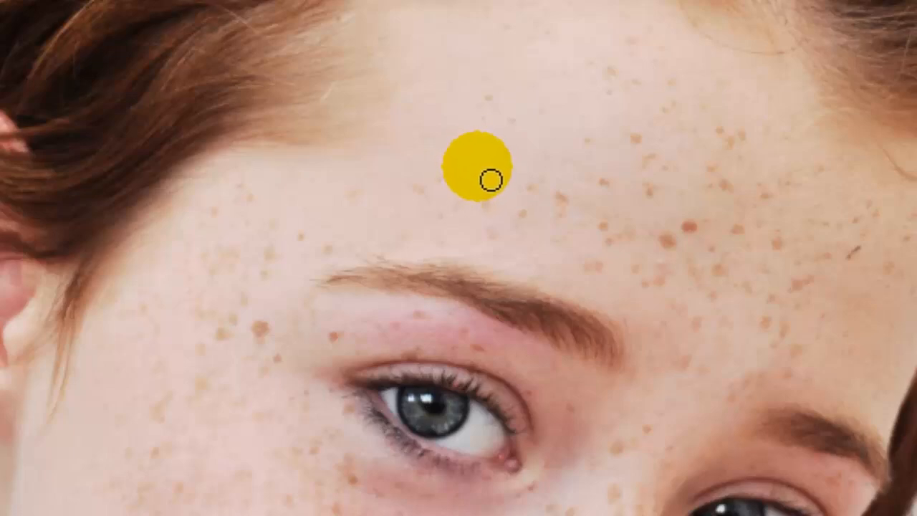
{"action": "key", "text": "alt"}
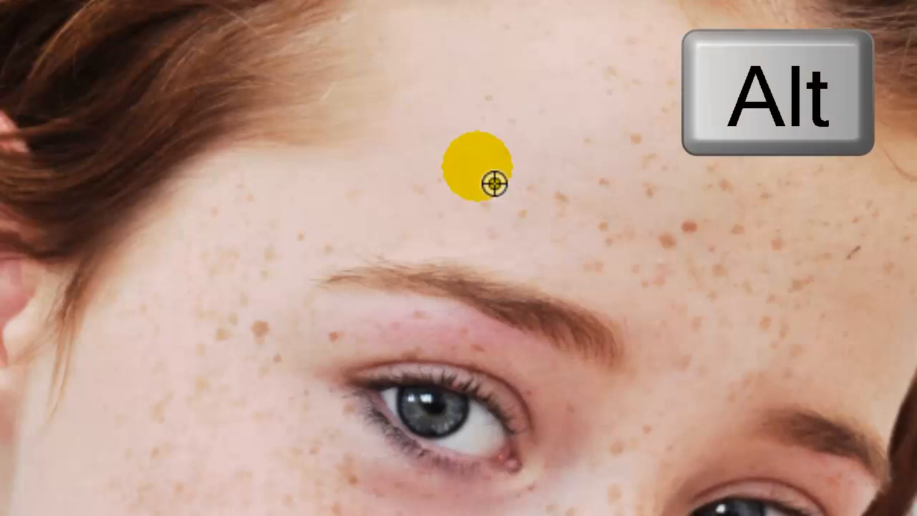
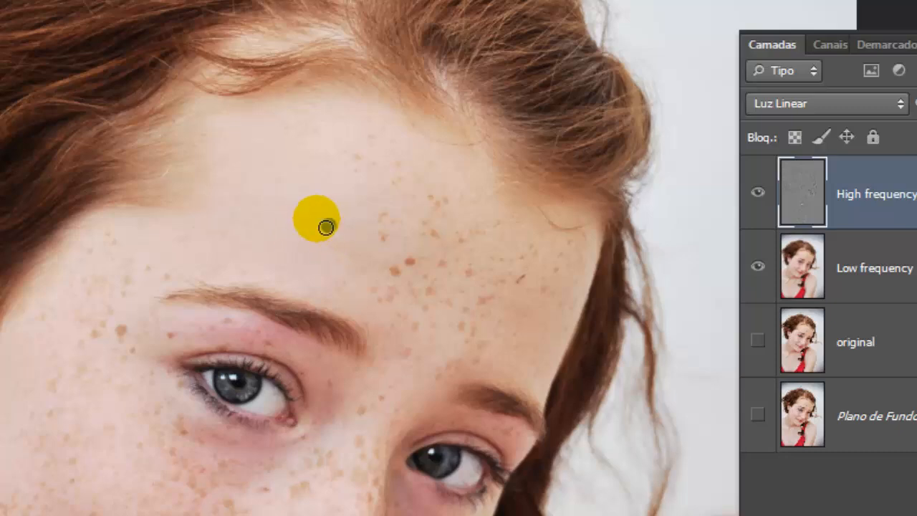
{"action": "mouse_move", "coordinate": [356, 199]}
{"action": "left_mouse_down"}
{"action": "mouse_move", "coordinate": [323, 193]}
{"action": "mouse_move", "coordinate": [330, 210]}
{"action": "mouse_move", "coordinate": [365, 167]}
{"action": "left_mouse_up"}
{"action": "left_click", "coordinate": [369, 165]}
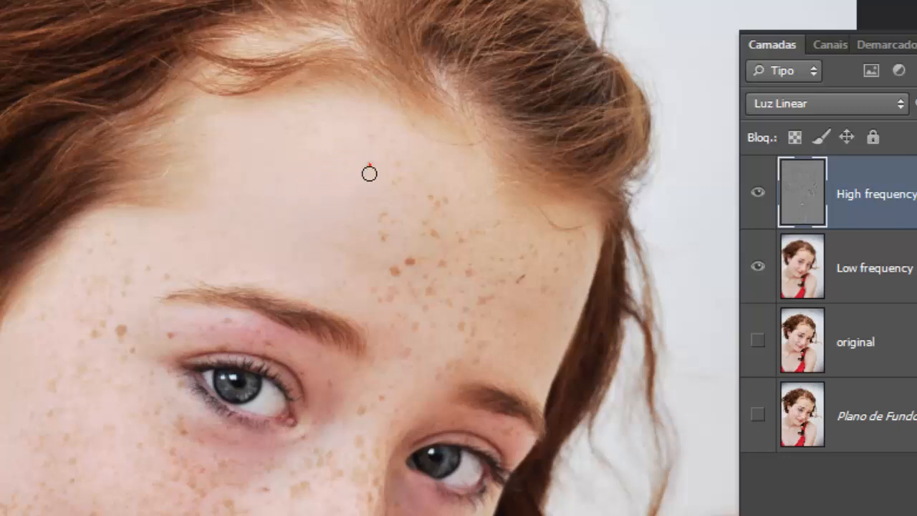
{"action": "left_click", "coordinate": [347, 165]}
{"action": "left_click", "coordinate": [322, 161]}
{"action": "left_click", "coordinate": [315, 133]}
{"action": "left_click", "coordinate": [277, 116]}
{"action": "left_click", "coordinate": [309, 141]}
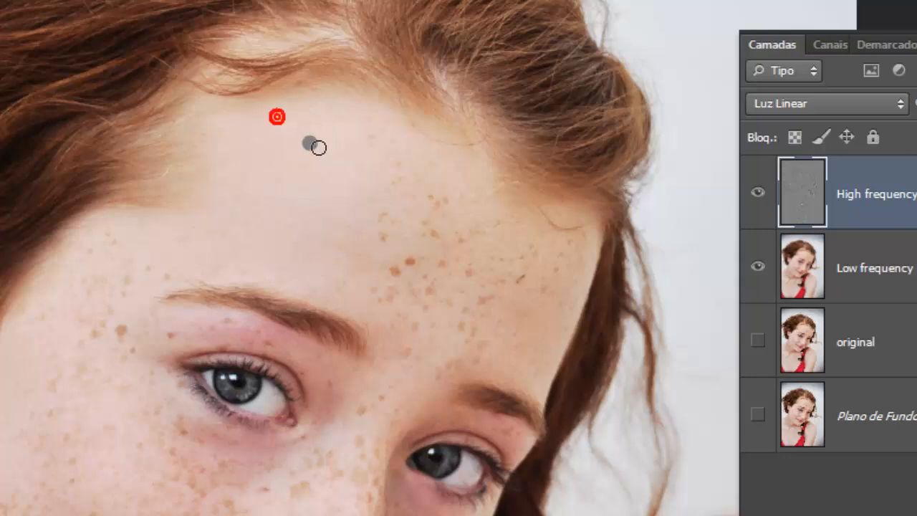
{"action": "left_click", "coordinate": [309, 114]}
{"action": "left_click", "coordinate": [284, 134]}
{"action": "left_click", "coordinate": [358, 136]}
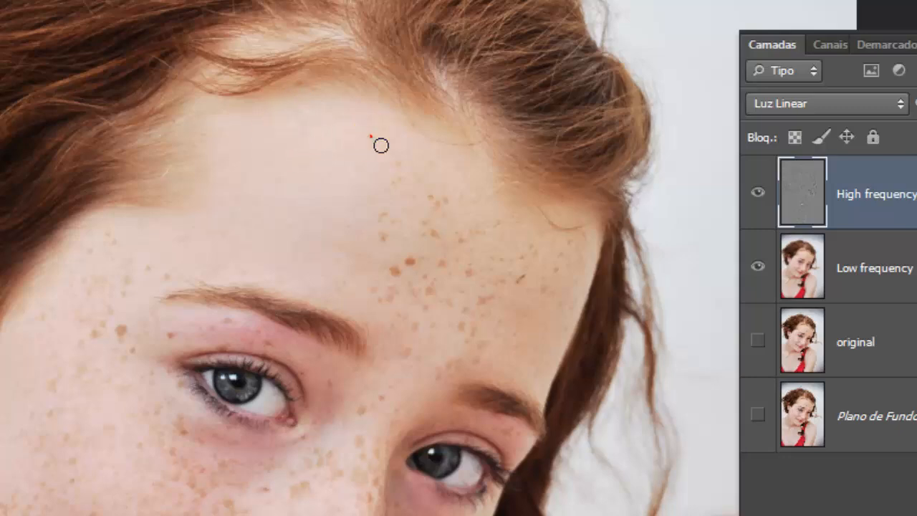
{"action": "left_click", "coordinate": [399, 148]}
{"action": "left_click", "coordinate": [334, 178]}
{"action": "mouse_move", "coordinate": [334, 178]}
{"action": "left_mouse_down"}
{"action": "mouse_move", "coordinate": [336, 186]}
{"action": "mouse_move", "coordinate": [313, 169]}
{"action": "mouse_move", "coordinate": [337, 166]}
{"action": "left_mouse_up"}
{"action": "left_click", "coordinate": [319, 152]}
{"action": "left_click", "coordinate": [313, 155]}
{"action": "left_click", "coordinate": [317, 142]}
{"action": "mouse_move", "coordinate": [317, 143]}
{"action": "left_mouse_down"}
{"action": "mouse_move", "coordinate": [296, 120]}
{"action": "mouse_move", "coordinate": [301, 141]}
{"action": "mouse_move", "coordinate": [284, 128]}
{"action": "mouse_move", "coordinate": [298, 126]}
{"action": "mouse_move", "coordinate": [303, 163]}
{"action": "mouse_move", "coordinate": [359, 230]}
{"action": "mouse_move", "coordinate": [351, 198]}
{"action": "left_mouse_up"}
Step: Heal the freckles in the middle of the forehead and above the inner eyebrow end, resampling clean skin nearby
{"action": "left_click", "coordinate": [396, 247]}
{"action": "left_click", "coordinate": [383, 221]}
{"action": "left_click", "coordinate": [378, 213]}
{"action": "left_click", "coordinate": [384, 222]}
{"action": "left_click", "coordinate": [394, 268]}
{"action": "left_click", "coordinate": [384, 260]}
{"action": "left_click", "coordinate": [378, 257]}
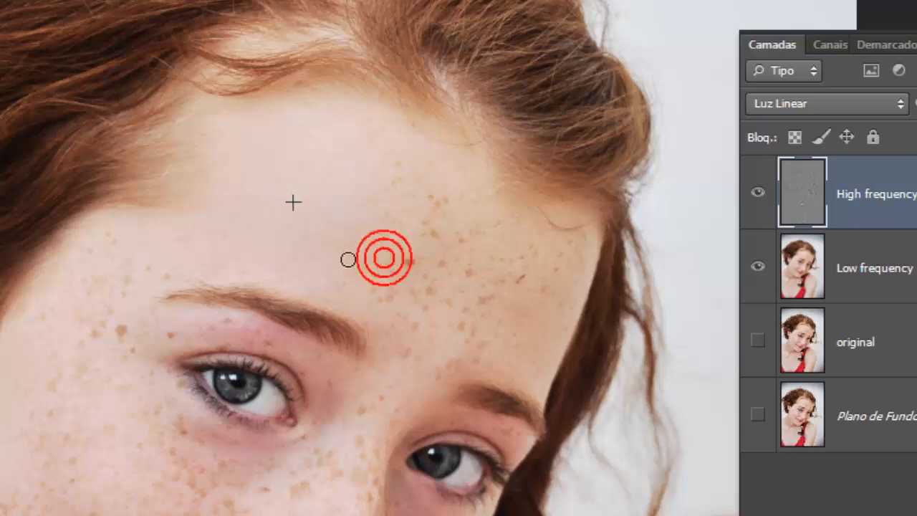
{"action": "mouse_move", "coordinate": [348, 258]}
{"action": "left_mouse_down"}
{"action": "mouse_move", "coordinate": [351, 289]}
{"action": "mouse_move", "coordinate": [368, 254]}
{"action": "left_mouse_up"}
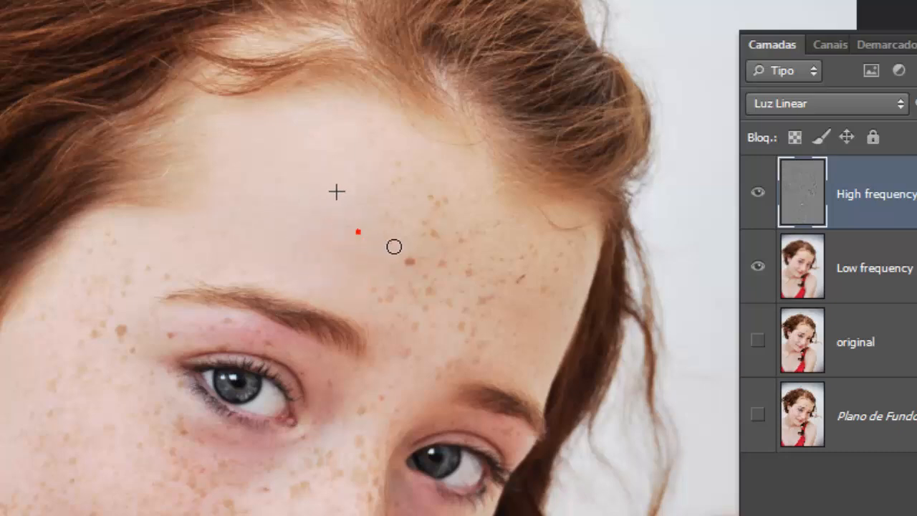
{"action": "left_click", "coordinate": [399, 229]}
{"action": "left_click", "coordinate": [372, 223], "text": "alt"}
{"action": "left_click", "coordinate": [375, 196]}
{"action": "left_click", "coordinate": [383, 188]}
{"action": "left_click", "coordinate": [396, 186]}
{"action": "left_click", "coordinate": [361, 190], "text": "alt"}
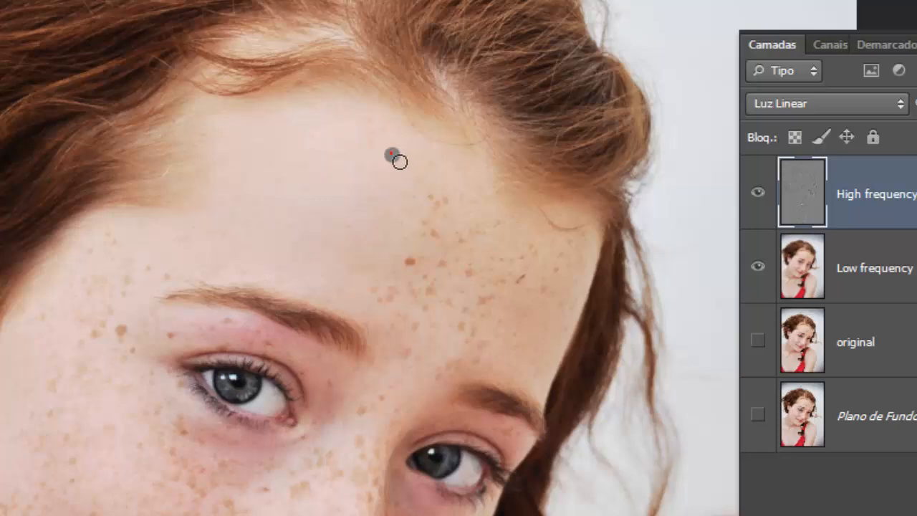
{"action": "left_click", "coordinate": [378, 139]}
{"action": "left_click", "coordinate": [394, 207]}
{"action": "left_click", "coordinate": [409, 260]}
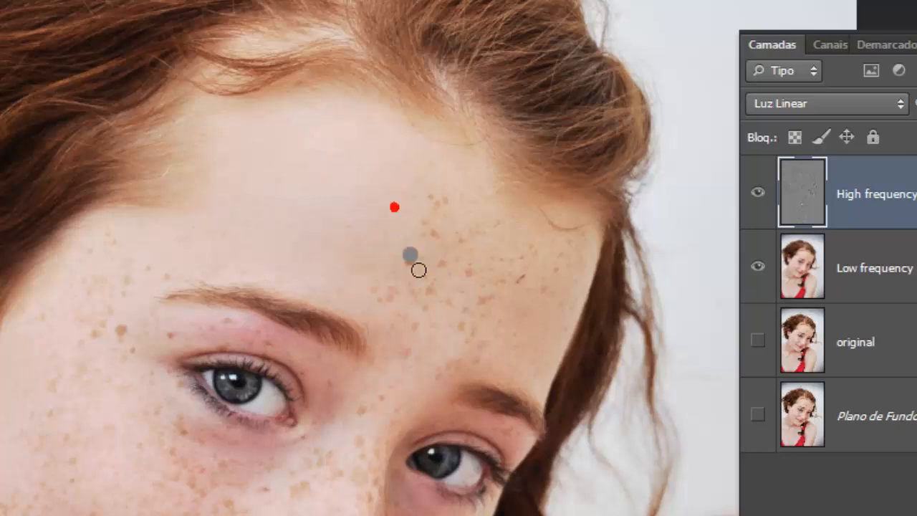
{"action": "left_click", "coordinate": [389, 277]}
{"action": "left_click", "coordinate": [395, 292]}
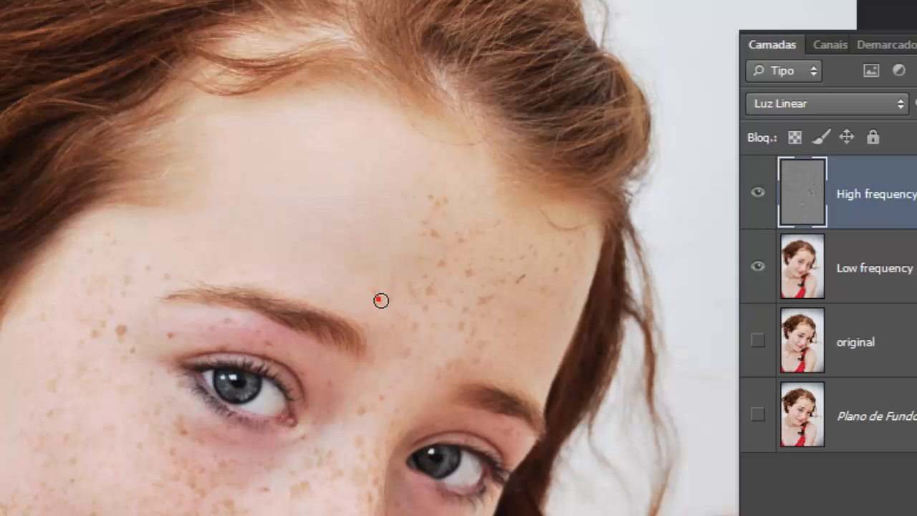
{"action": "left_click", "coordinate": [365, 246], "text": "alt"}
{"action": "left_click", "coordinate": [380, 291]}
{"action": "left_click", "coordinate": [388, 268], "text": "alt"}
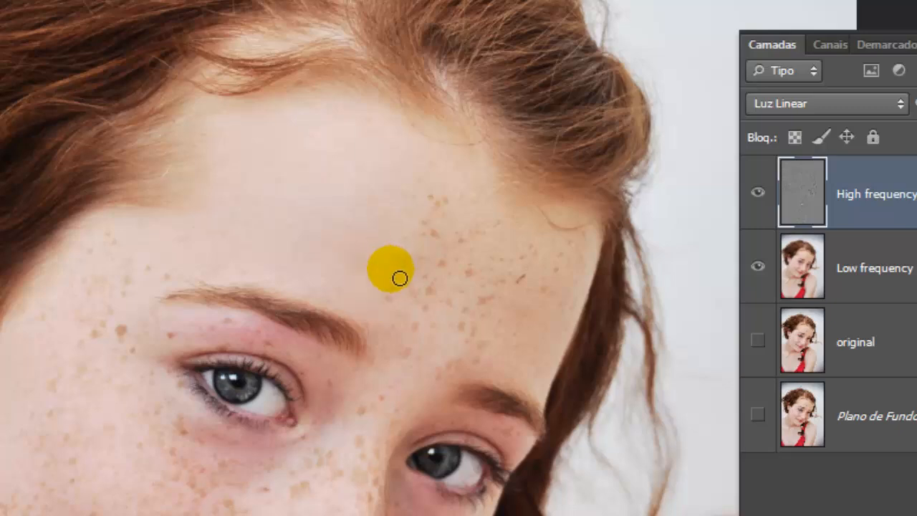
{"action": "left_click", "coordinate": [403, 305]}
{"action": "left_click", "coordinate": [373, 254], "text": "alt"}
{"action": "left_click", "coordinate": [405, 288]}
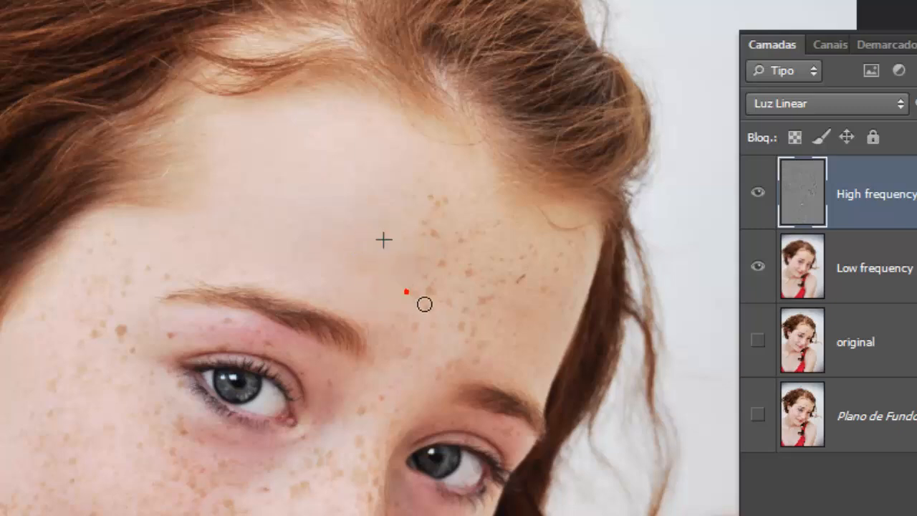
Step: Heal the next freckles from the forehead's centre towards its more freckled side, sampling the adjacent clean skin
{"action": "left_click", "coordinate": [401, 262], "text": "alt"}
{"action": "left_click", "coordinate": [422, 255]}
{"action": "left_click", "coordinate": [405, 242], "text": "alt"}
{"action": "left_click", "coordinate": [433, 233]}
{"action": "left_click", "coordinate": [421, 230]}
{"action": "left_click", "coordinate": [412, 224], "text": "alt"}
{"action": "left_click", "coordinate": [429, 223]}
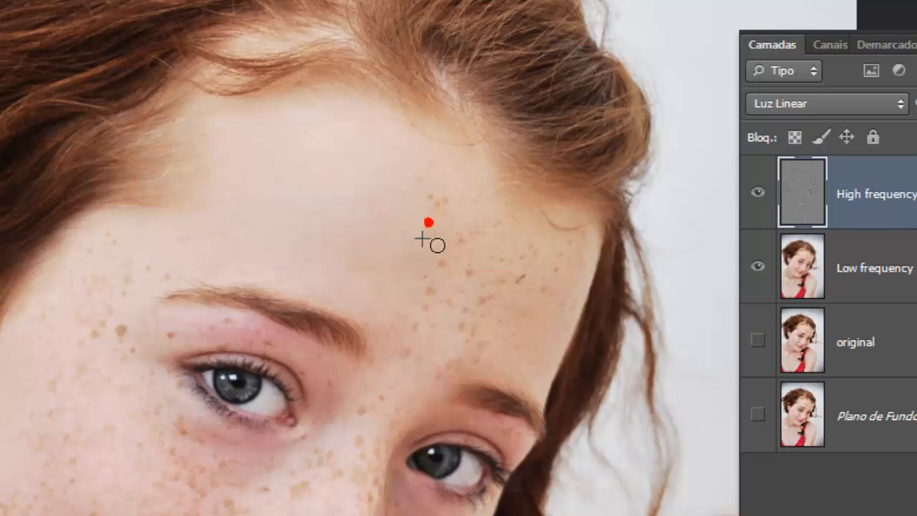
{"action": "left_click", "coordinate": [373, 218], "text": "alt"}
{"action": "left_click", "coordinate": [406, 229]}
{"action": "left_click", "coordinate": [405, 210]}
{"action": "left_click_drag", "start_coordinate": [424, 217], "coordinate": [436, 209]}
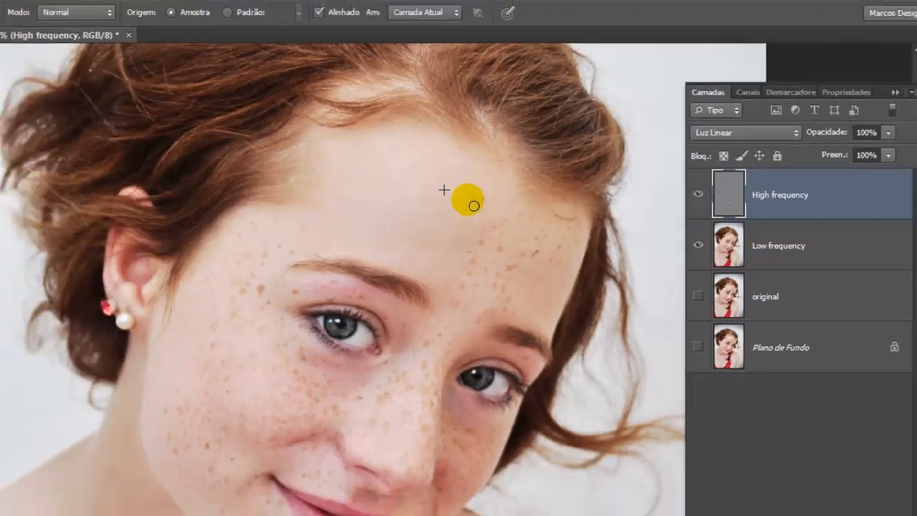
{"action": "left_click", "coordinate": [410, 207], "text": "alt"}
{"action": "left_click_drag", "start_coordinate": [397, 252], "coordinate": [369, 233]}
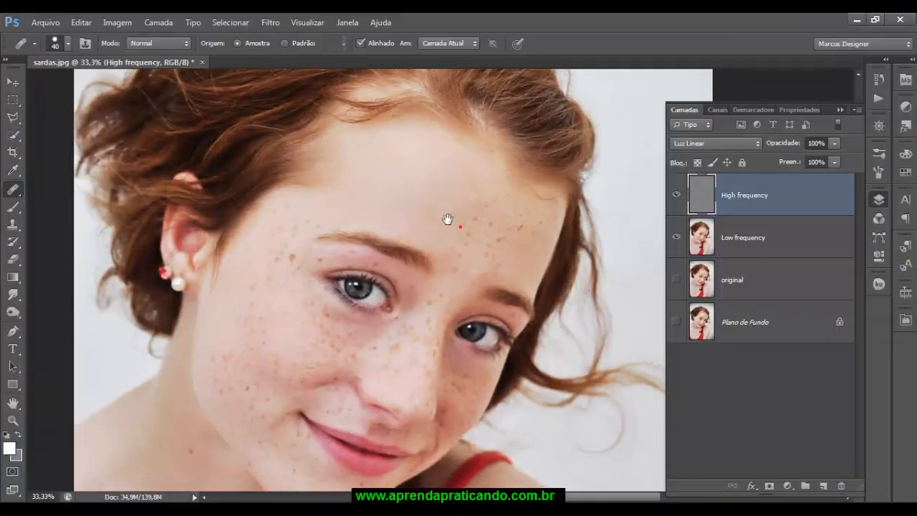
{"action": "left_click_drag", "start_coordinate": [447, 219], "coordinate": [440, 219]}
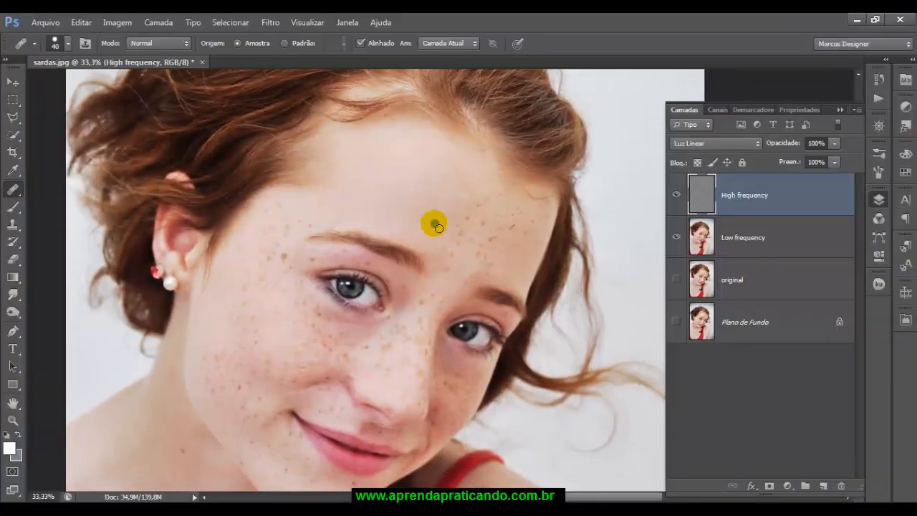
{"action": "left_click", "coordinate": [468, 266], "text": "alt"}
{"action": "left_click", "coordinate": [461, 198]}
{"action": "left_click", "coordinate": [466, 234]}
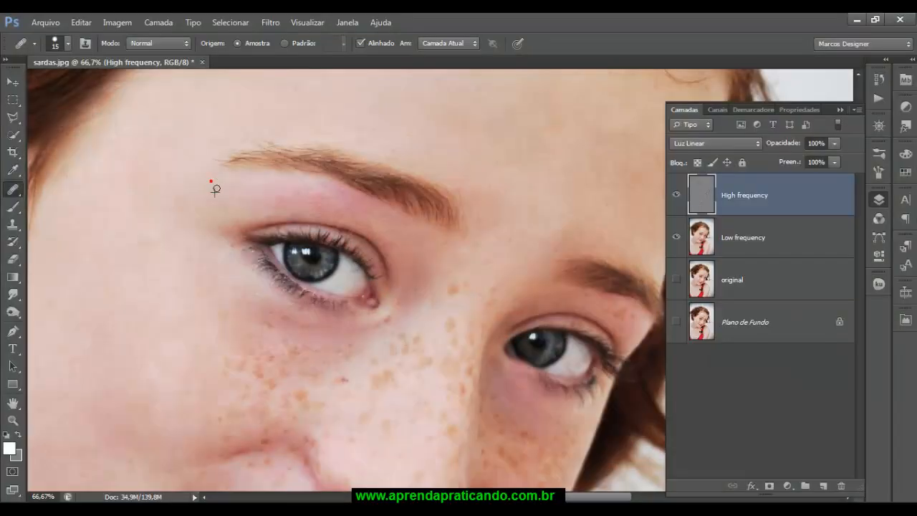
Step: Heal the spots beside the outer eye corner and on the adjoining upper cheek with a 15 px brush, sampling nearby skin
{"action": "left_click", "coordinate": [207, 194], "text": "alt"}
{"action": "left_click", "coordinate": [203, 250]}
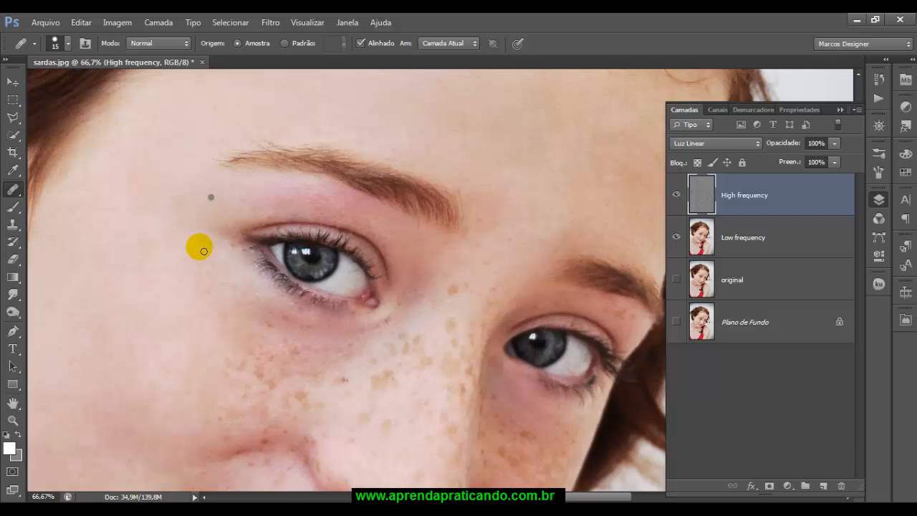
{"action": "mouse_move", "coordinate": [267, 293]}
{"action": "left_mouse_down"}
{"action": "mouse_move", "coordinate": [230, 272]}
{"action": "mouse_move", "coordinate": [180, 273]}
{"action": "mouse_move", "coordinate": [210, 302]}
{"action": "mouse_move", "coordinate": [191, 272]}
{"action": "left_mouse_up"}
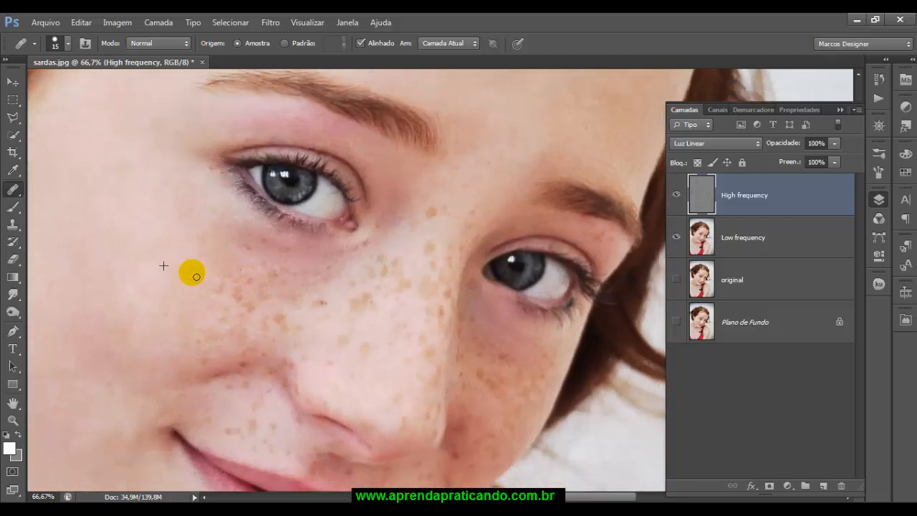
{"action": "left_click", "coordinate": [179, 296], "text": "alt"}
{"action": "left_click", "coordinate": [170, 312]}
{"action": "left_click", "coordinate": [158, 273]}
{"action": "left_click", "coordinate": [182, 302], "text": "alt"}
{"action": "mouse_move", "coordinate": [217, 296]}
{"action": "left_mouse_down"}
{"action": "mouse_move", "coordinate": [239, 285]}
{"action": "mouse_move", "coordinate": [220, 259]}
{"action": "left_mouse_up"}
{"action": "left_click", "coordinate": [207, 290], "text": "alt"}
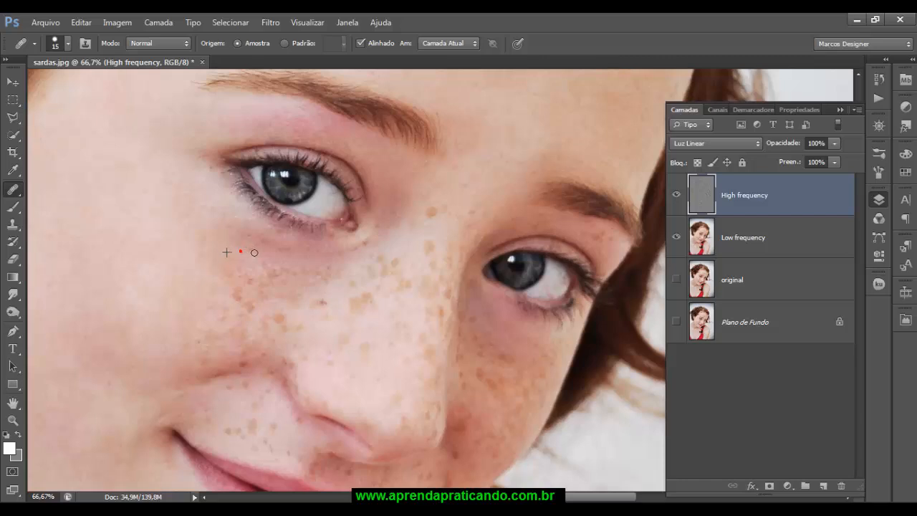
Step: Resample clean skin and heal the freckles directly below the eye and at its outer side
{"action": "left_click", "coordinate": [238, 247], "text": "alt"}
{"action": "mouse_move", "coordinate": [230, 220]}
{"action": "left_mouse_down"}
{"action": "mouse_move", "coordinate": [266, 248]}
{"action": "mouse_move", "coordinate": [281, 234]}
{"action": "mouse_move", "coordinate": [286, 246]}
{"action": "mouse_move", "coordinate": [284, 239]}
{"action": "left_mouse_up"}
{"action": "left_click", "coordinate": [186, 238], "text": "alt"}
{"action": "left_click", "coordinate": [180, 223]}
{"action": "left_click", "coordinate": [179, 213]}
{"action": "mouse_move", "coordinate": [211, 198]}
{"action": "left_mouse_down"}
{"action": "mouse_move", "coordinate": [250, 213]}
{"action": "mouse_move", "coordinate": [212, 184]}
{"action": "left_mouse_up"}
Step: Enlarge the healing brush to 20 px and remove the freckles between the nose and the upper lip
{"action": "scroll", "coordinate": [322, 271], "scroll_direction": "down", "scroll_amount": 3}
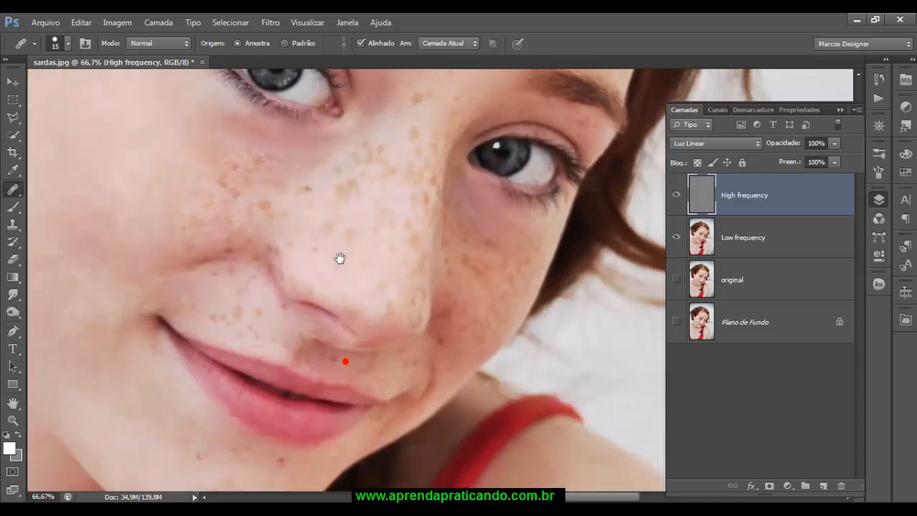
{"action": "key", "text": "bracketright"}
{"action": "left_click", "coordinate": [254, 331]}
{"action": "left_click", "coordinate": [241, 308]}
{"action": "left_click_drag", "start_coordinate": [283, 347], "coordinate": [293, 351]}
{"action": "left_click", "coordinate": [323, 354]}
{"action": "left_click", "coordinate": [326, 360]}
{"action": "left_click", "coordinate": [253, 353]}
Step: Heal the freckles on the skin just below the lower lip using the 20 px healing brush
{"action": "scroll", "coordinate": [286, 386], "scroll_direction": "down", "scroll_amount": 2}
{"action": "left_click", "coordinate": [296, 410]}
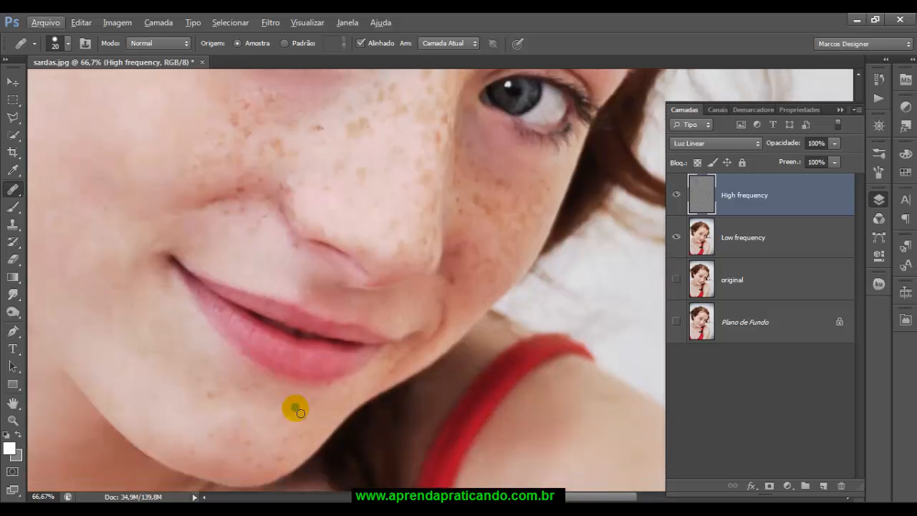
{"action": "left_click", "coordinate": [266, 392]}
{"action": "left_click", "coordinate": [239, 394]}
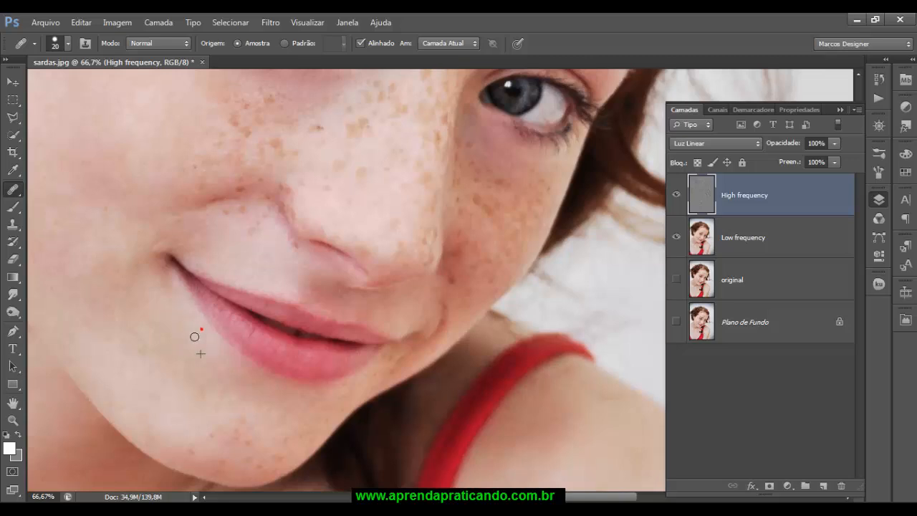
Step: Resample clean skin beside the mouth and heal the remaining spots on the lower cheek towards the jawline
{"action": "left_click", "coordinate": [208, 354], "text": "alt"}
{"action": "left_click", "coordinate": [137, 363]}
{"action": "left_click", "coordinate": [136, 393]}
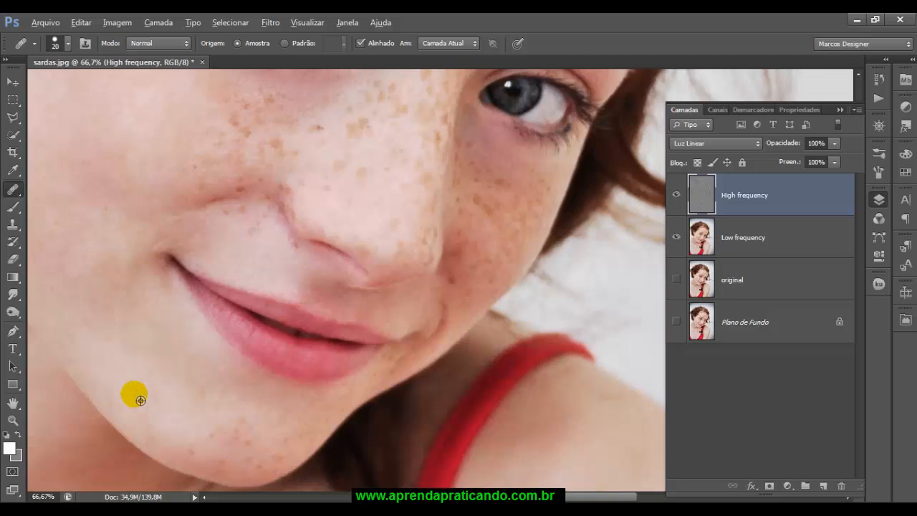
{"action": "left_click", "coordinate": [122, 370], "text": "alt"}
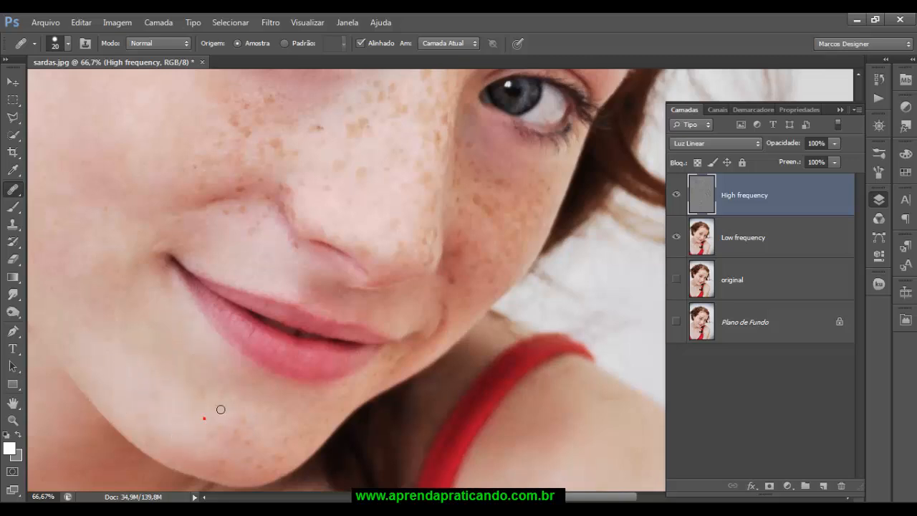
Step: Heal the freckles across the chin and beside the mouth corner, resampling clean skin nearby
{"action": "left_click", "coordinate": [227, 461], "text": "alt"}
{"action": "left_click_drag", "start_coordinate": [217, 398], "coordinate": [295, 464]}
{"action": "left_click", "coordinate": [180, 362], "text": "alt"}
{"action": "left_click", "coordinate": [195, 297]}
{"action": "left_click", "coordinate": [197, 289], "text": "alt"}
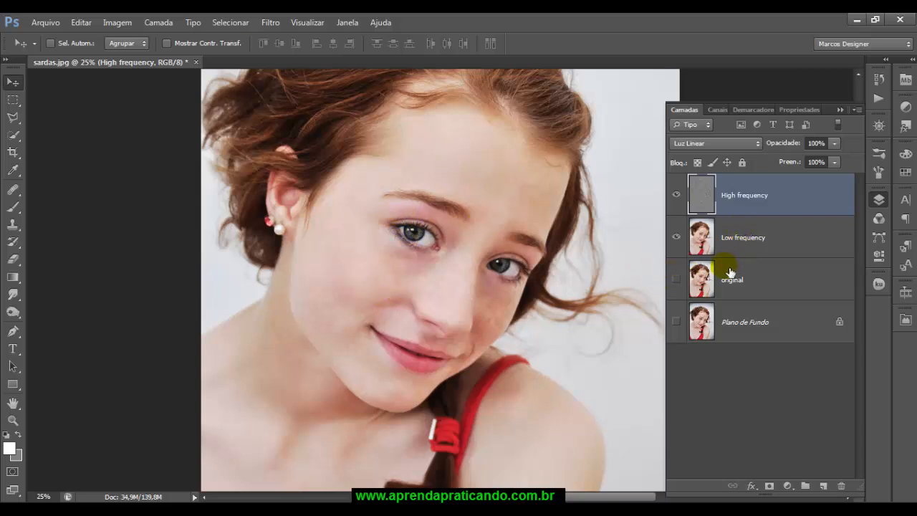
Step: Make the original layer visible and group the Low frequency and High frequency layers
{"action": "left_click", "coordinate": [688, 282]}
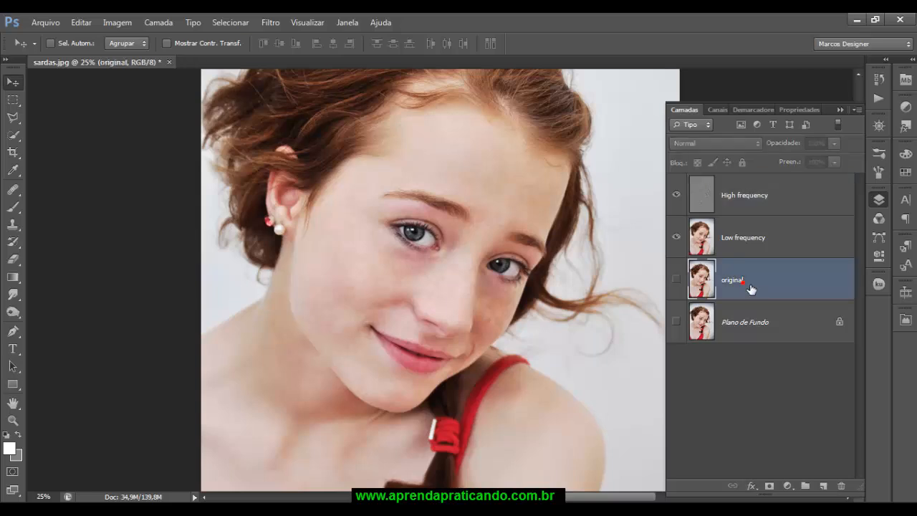
{"action": "left_click", "coordinate": [748, 256]}
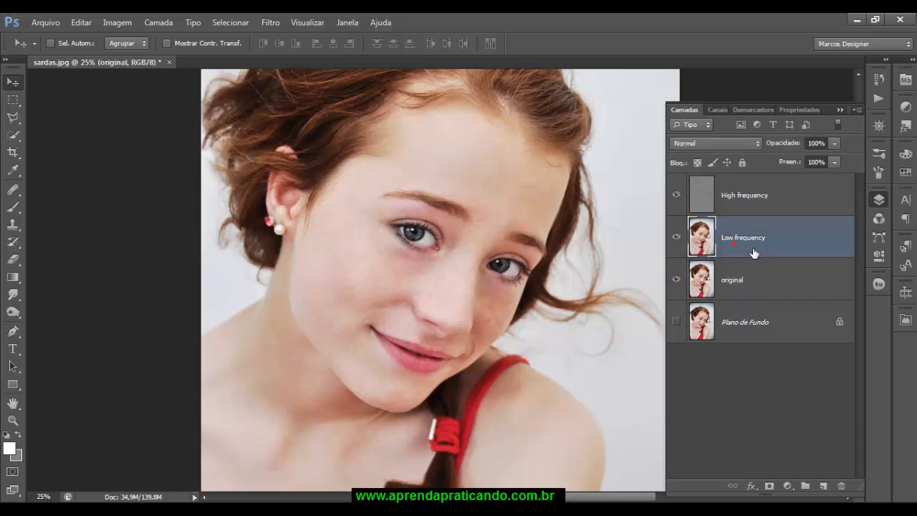
{"action": "left_click", "coordinate": [758, 197], "text": "shift"}
{"action": "left_click_drag", "start_coordinate": [754, 201], "coordinate": [812, 492]}
Step: Rename the new layer group as Frequency
{"action": "double_click", "coordinate": [734, 182]}
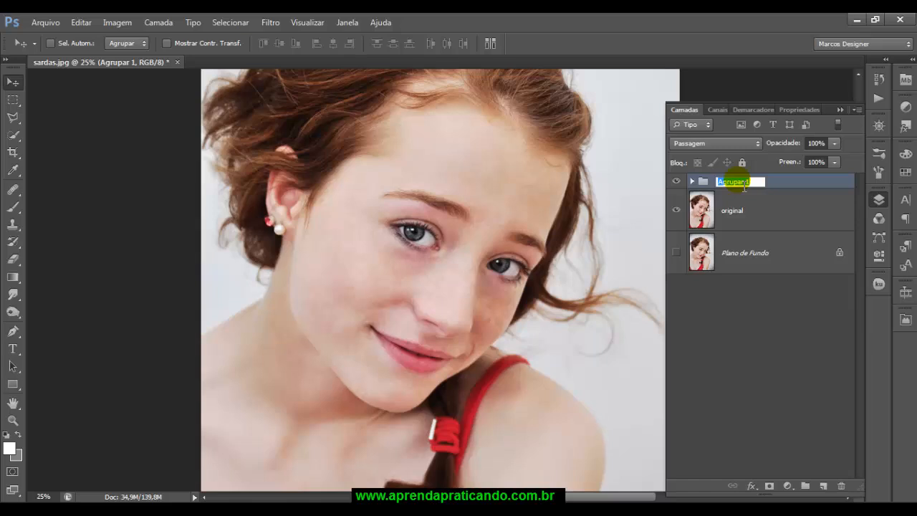
{"action": "type", "text": "Frequ"}
{"action": "type", "text": "nec"}
{"action": "type", "text": "y"}
{"action": "key", "text": "Return"}
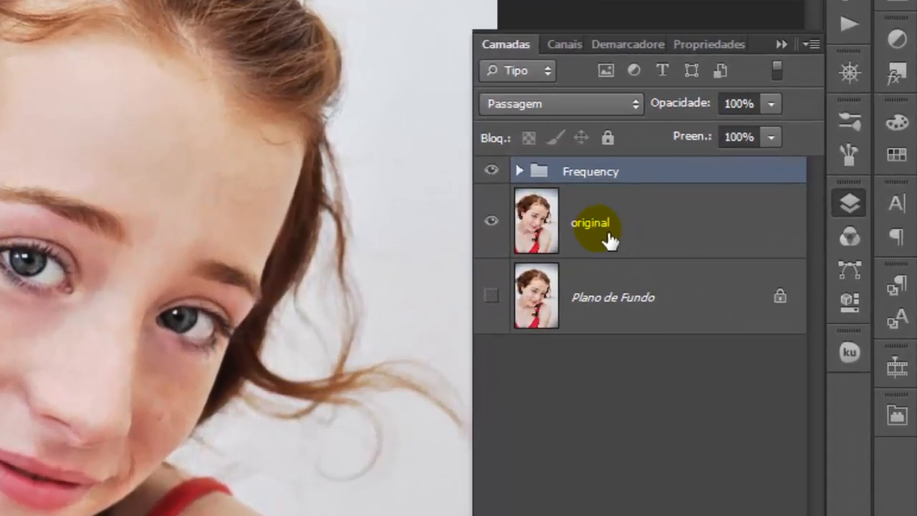
Step: Select the original layer and compare the portrait before and after by hiding and reshowing the Frequency group
{"action": "left_click", "coordinate": [605, 236]}
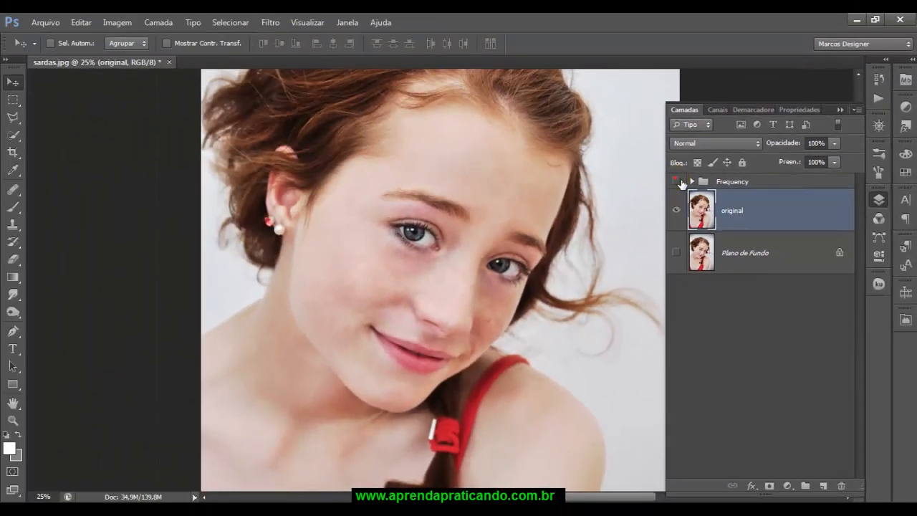
{"action": "left_click", "coordinate": [491, 171]}
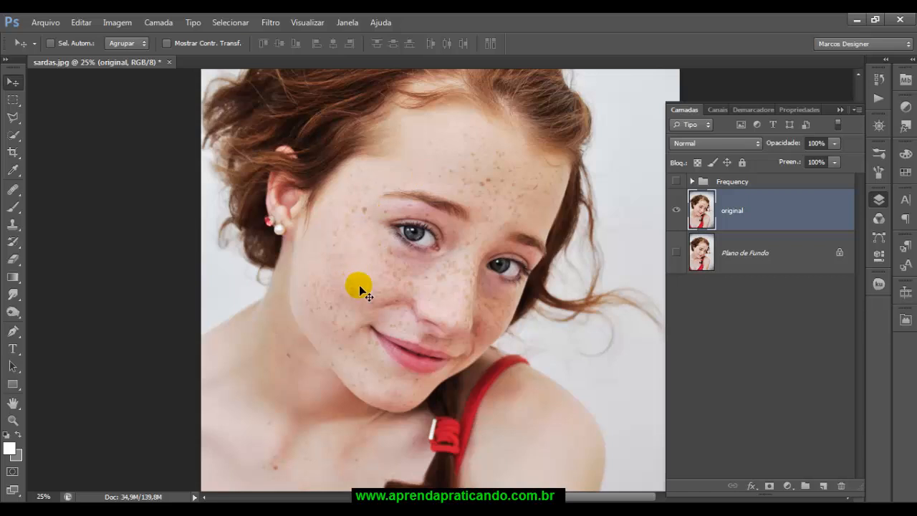
{"action": "left_click", "coordinate": [676, 181]}
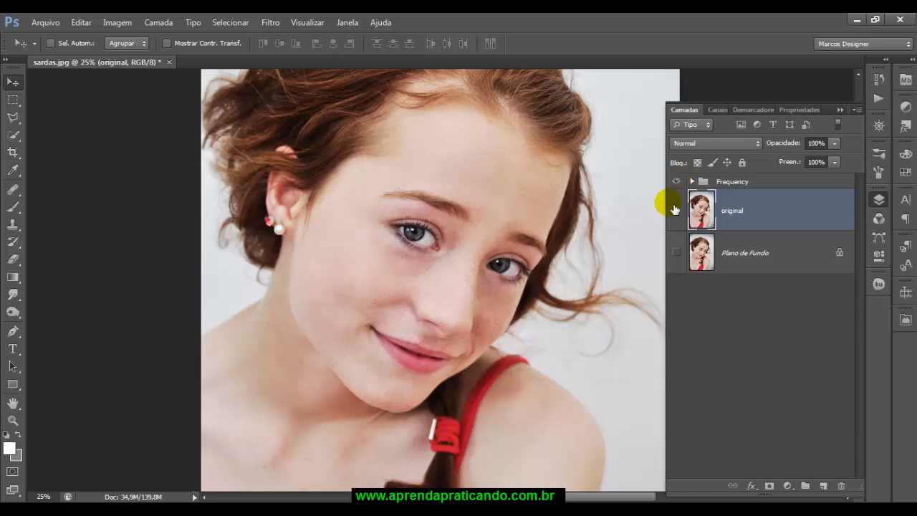